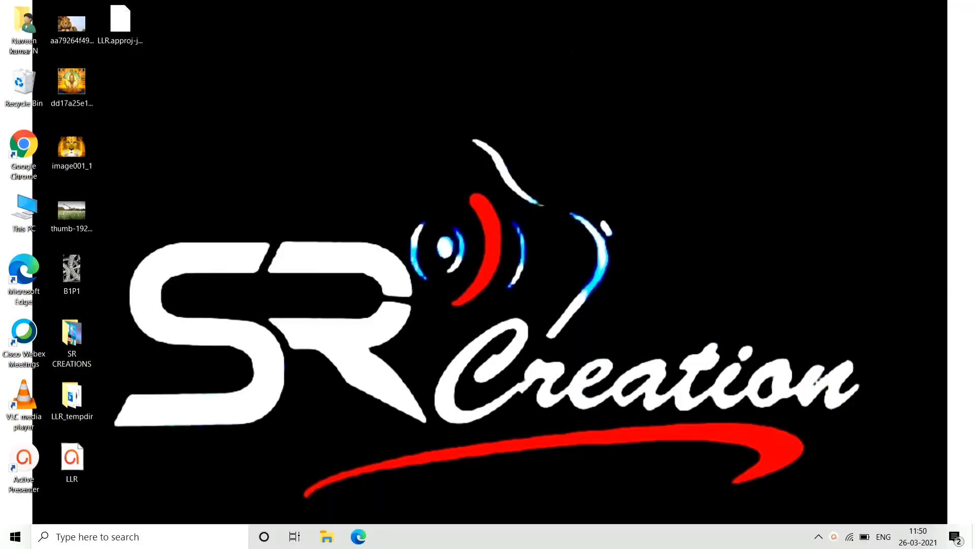
Launch Chrome and go to the AP Transport website at aptransport.org
{"action": "left_click", "coordinate": [24, 149]}
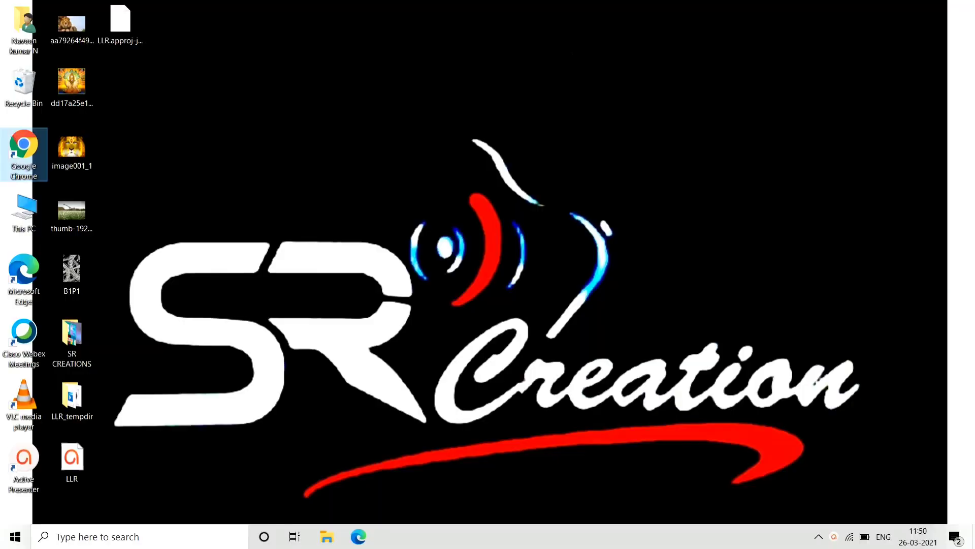
{"action": "double_click", "coordinate": [24, 150]}
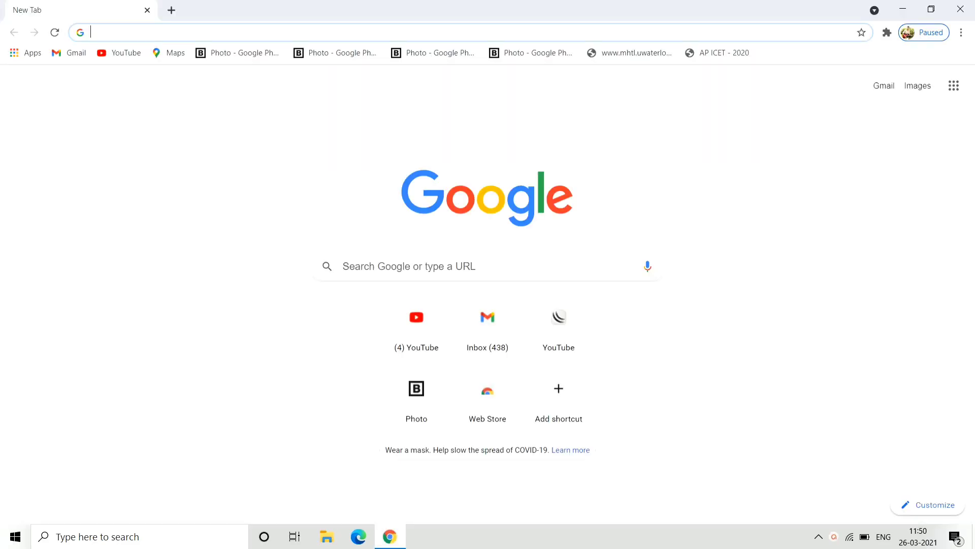
{"action": "left_click", "coordinate": [343, 266]}
{"action": "type", "text": "APTR"}
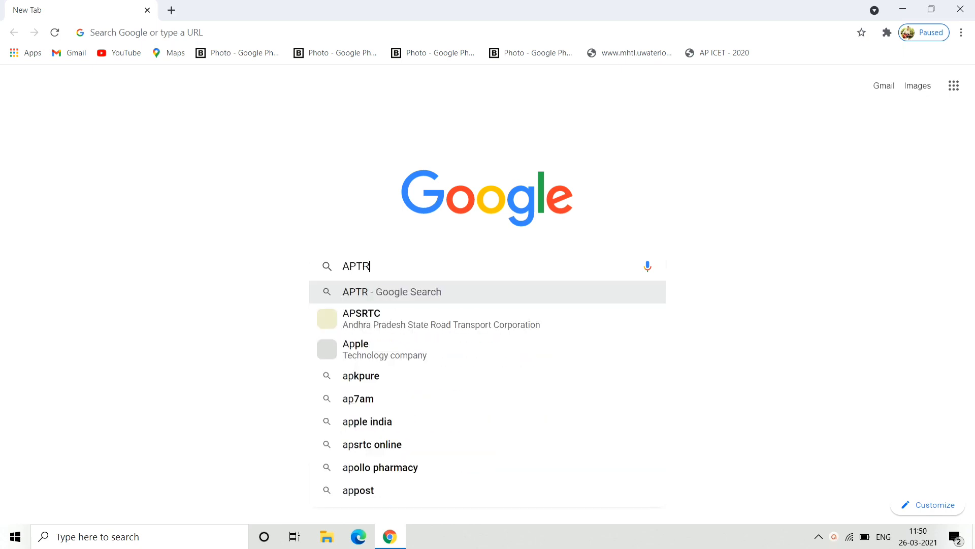
{"action": "type", "text": "ANSPORT"}
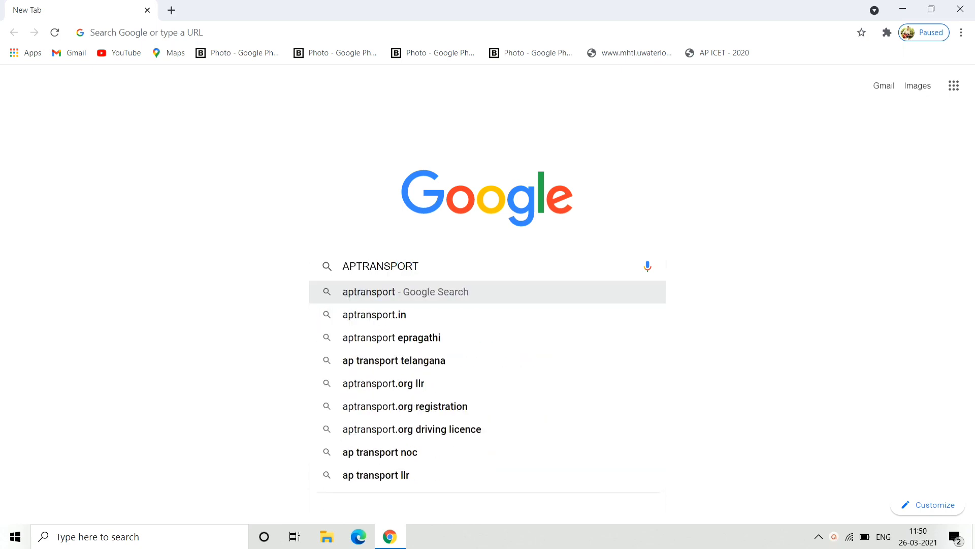
{"action": "type", "text": ".OR"}
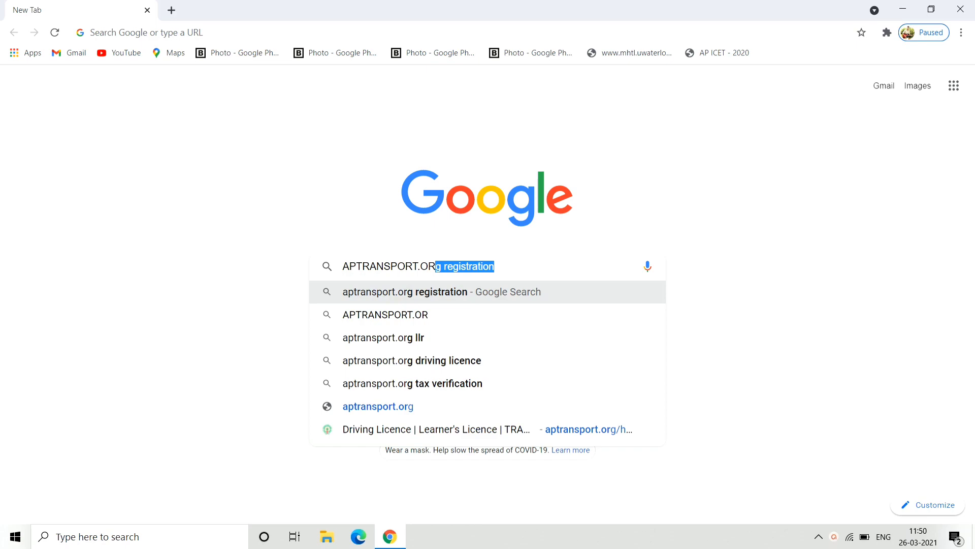
{"action": "type", "text": "G"}
{"action": "key", "text": "Return"}
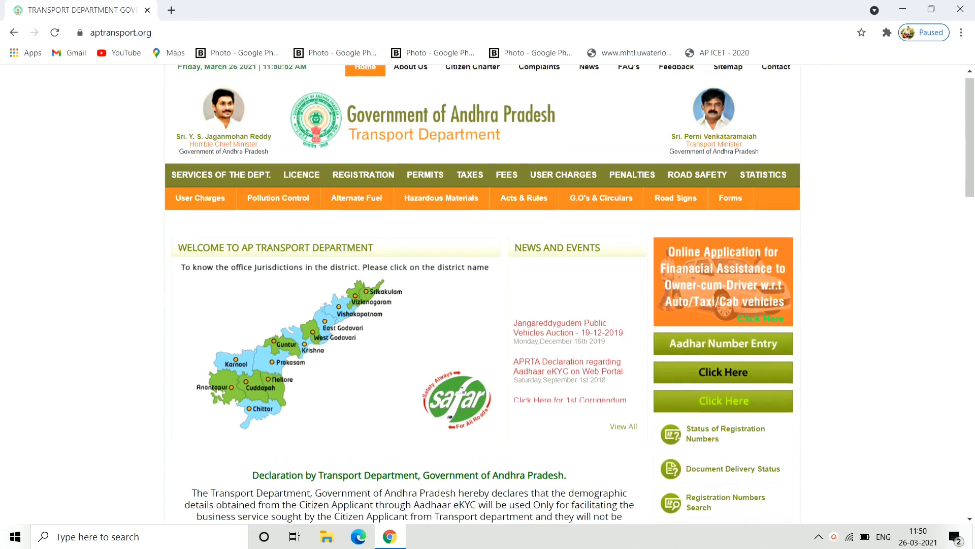
Open the RTA Citizen portal and show its Licence services menu
{"action": "mouse_move", "coordinate": [302, 175]}
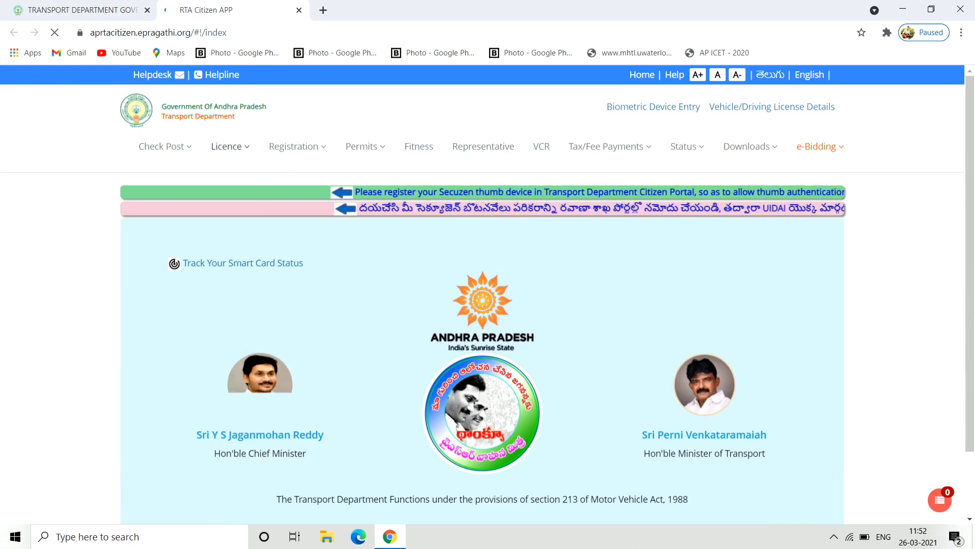
{"action": "left_click", "coordinate": [227, 147]}
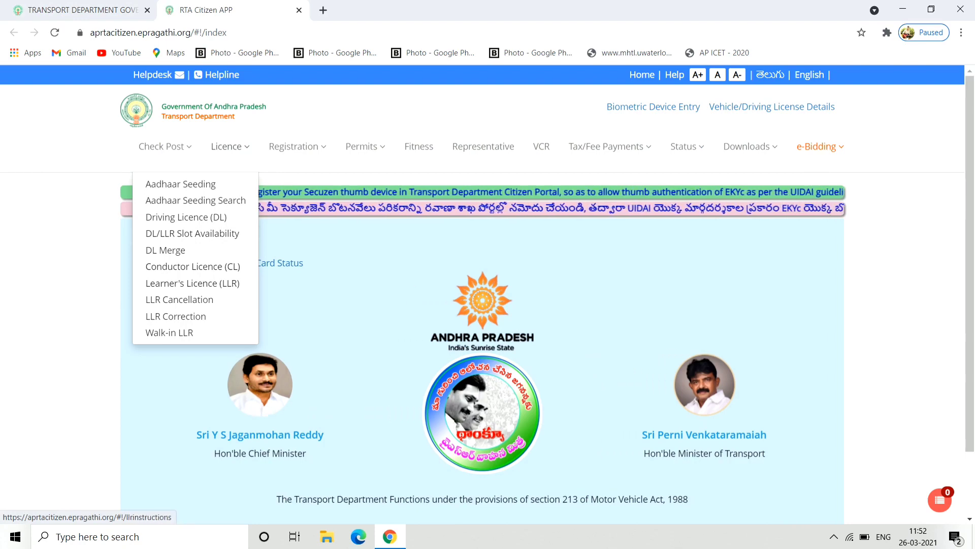
Open Learner's Licence (LLR), begin a learner licence application and dismiss the COVID notice
{"action": "left_click", "coordinate": [192, 283]}
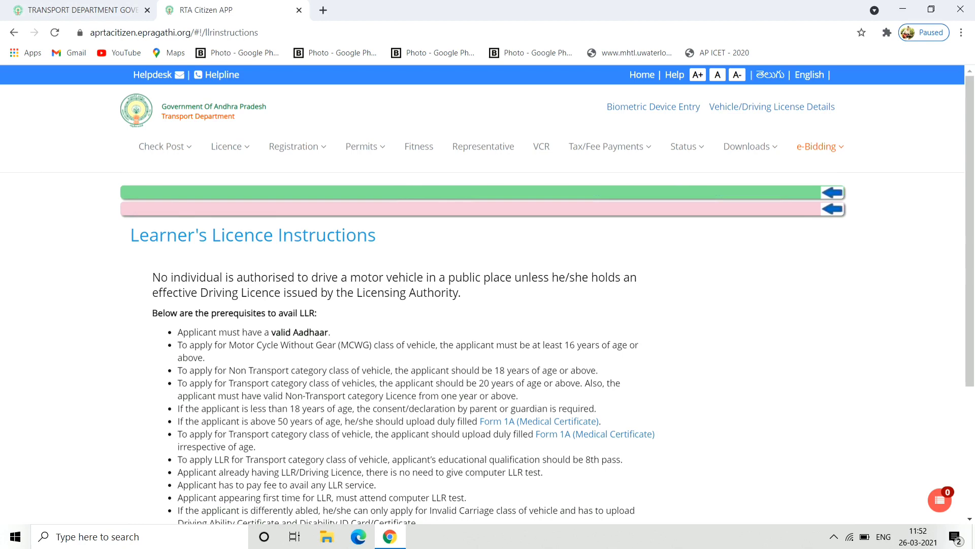
{"action": "scroll", "coordinate": [488, 294], "scroll_direction": "down", "scroll_amount": 5}
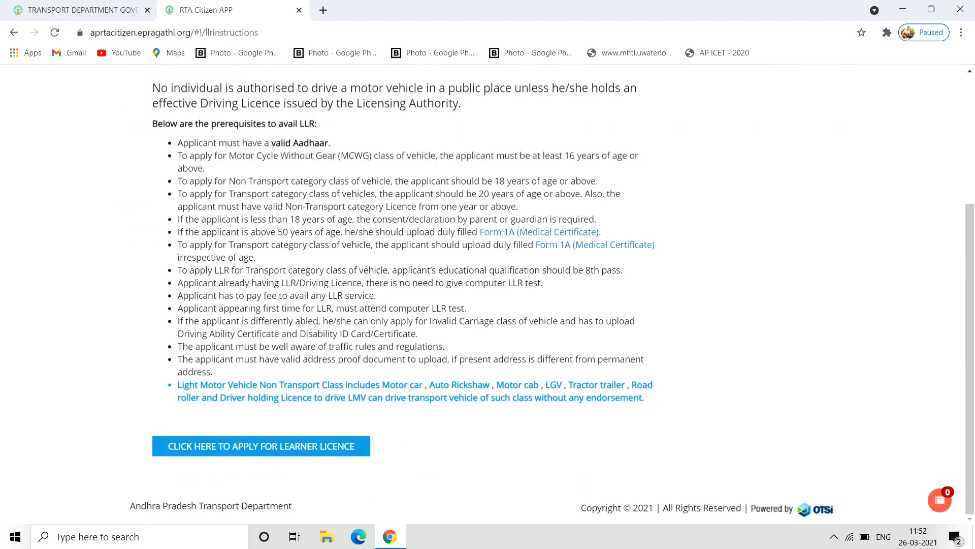
{"action": "left_click", "coordinate": [261, 446]}
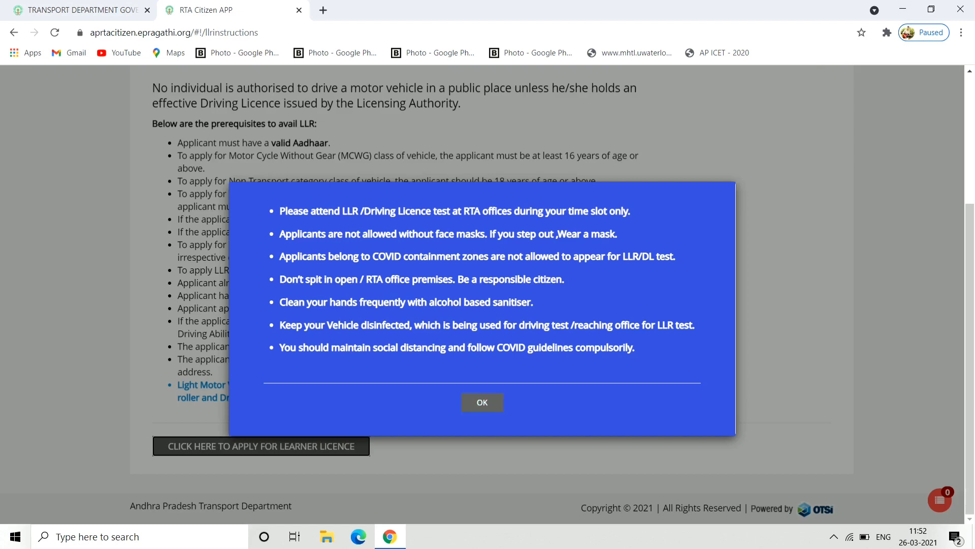
{"action": "key", "text": "Return"}
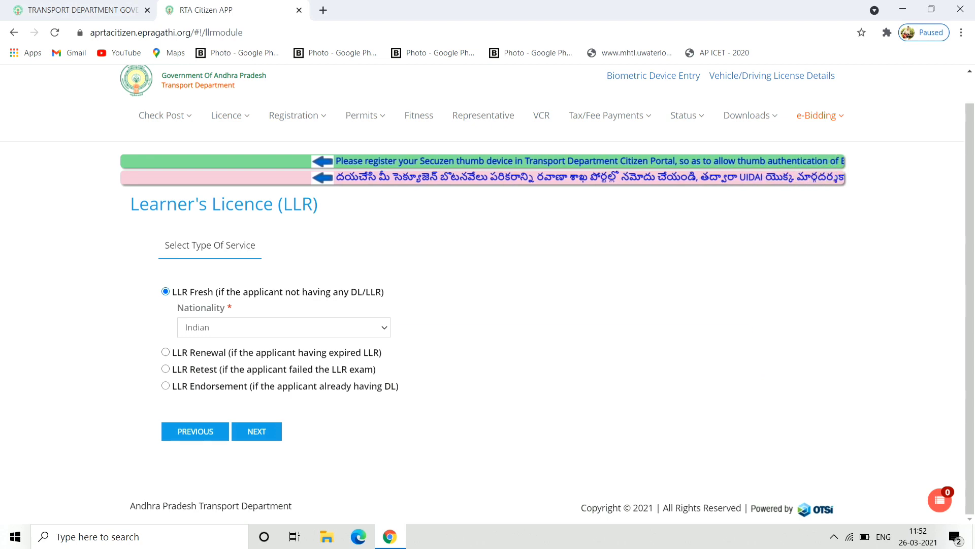
Keep Indian as the nationality for LLR Fresh and proceed to Authentication
{"action": "key", "text": "alt+Down"}
{"action": "key", "text": "Down"}
{"action": "key", "text": "Up"}
{"action": "key", "text": "Up"}
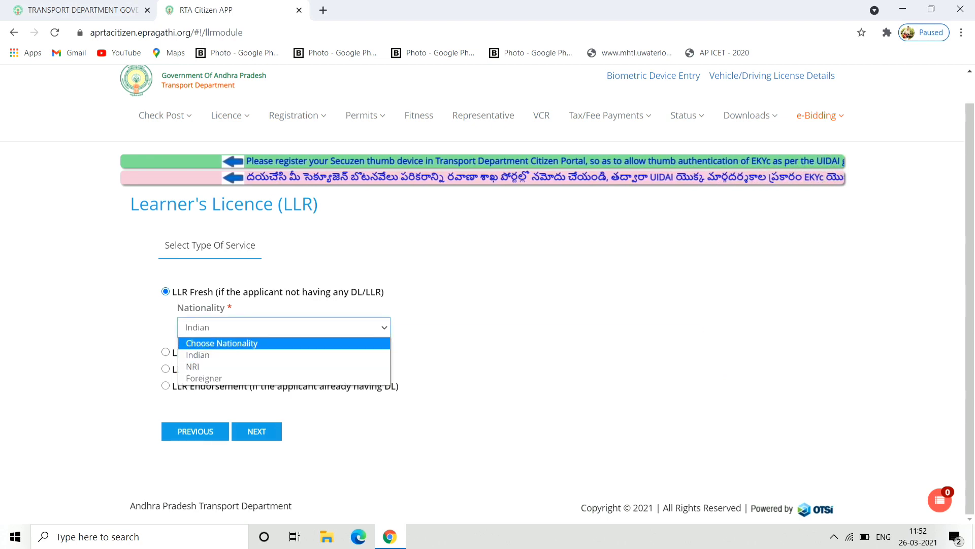
{"action": "key", "text": "Down"}
{"action": "key", "text": "Return"}
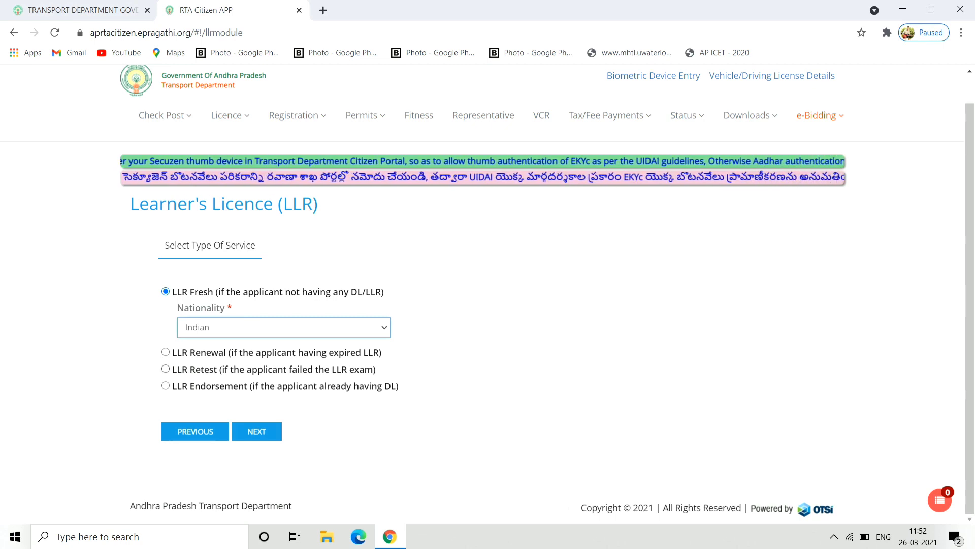
{"action": "key", "text": "Tab"}
{"action": "key", "text": "Tab"}
{"action": "key", "text": "Return"}
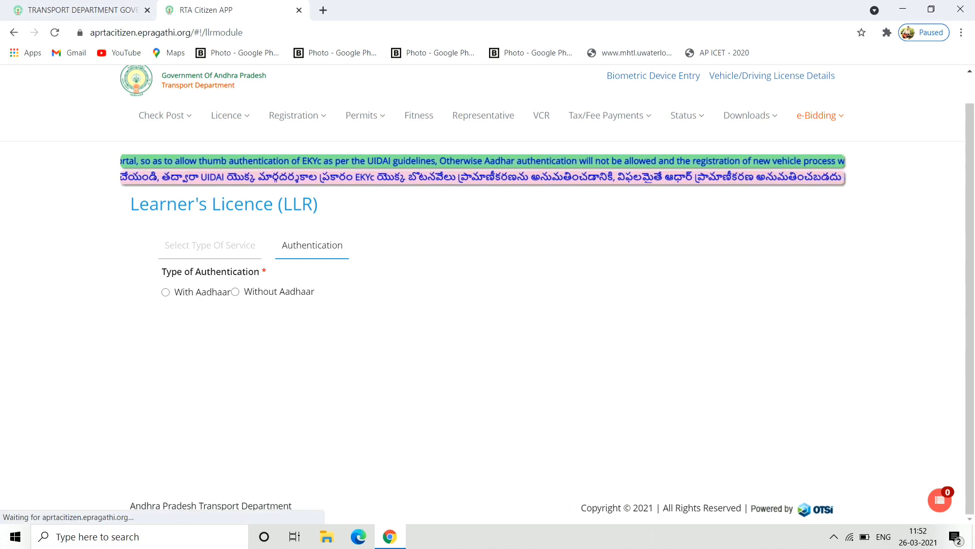
Choose With Aadhaar authentication by OTP and paste the applicant's Aadhaar number
{"action": "left_click", "coordinate": [166, 292]}
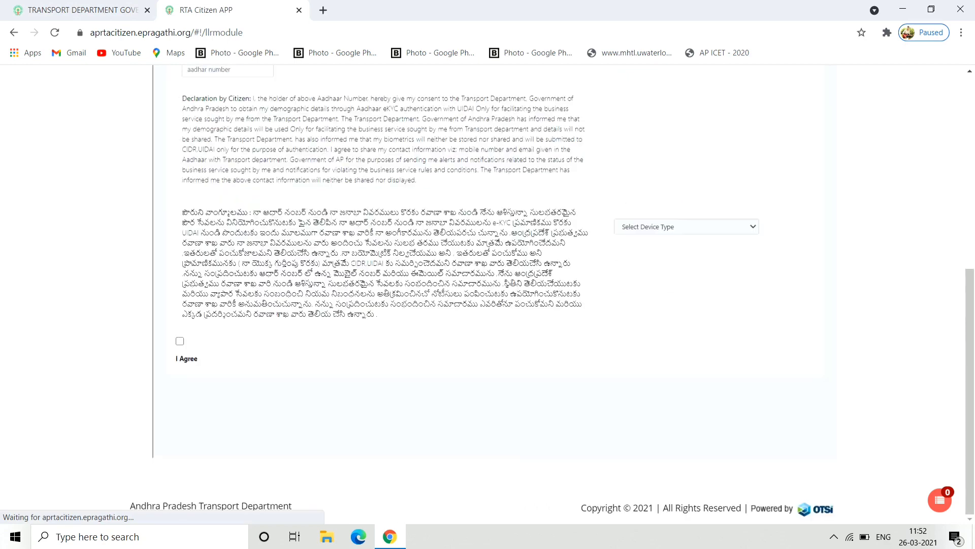
{"action": "scroll", "coordinate": [488, 295], "scroll_direction": "down", "scroll_amount": 3}
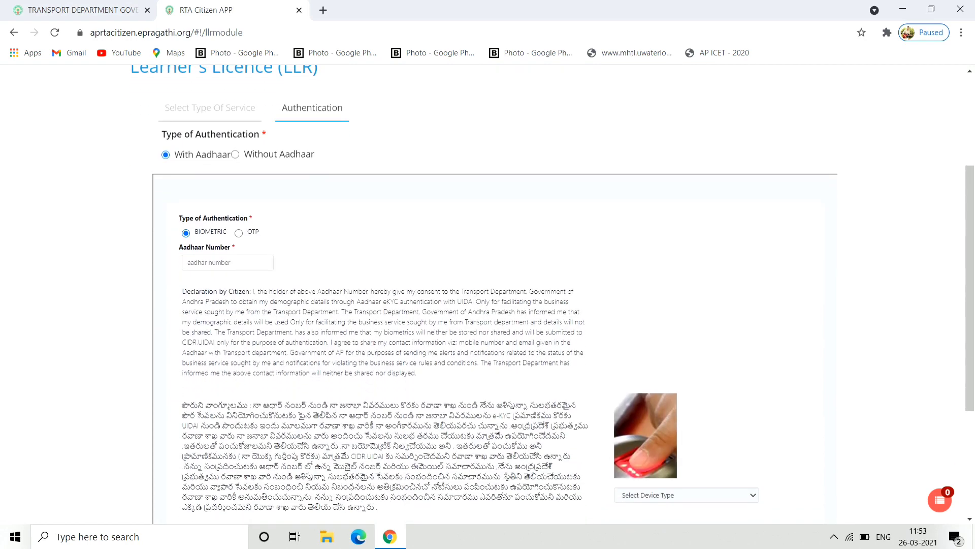
{"action": "left_click", "coordinate": [239, 233]}
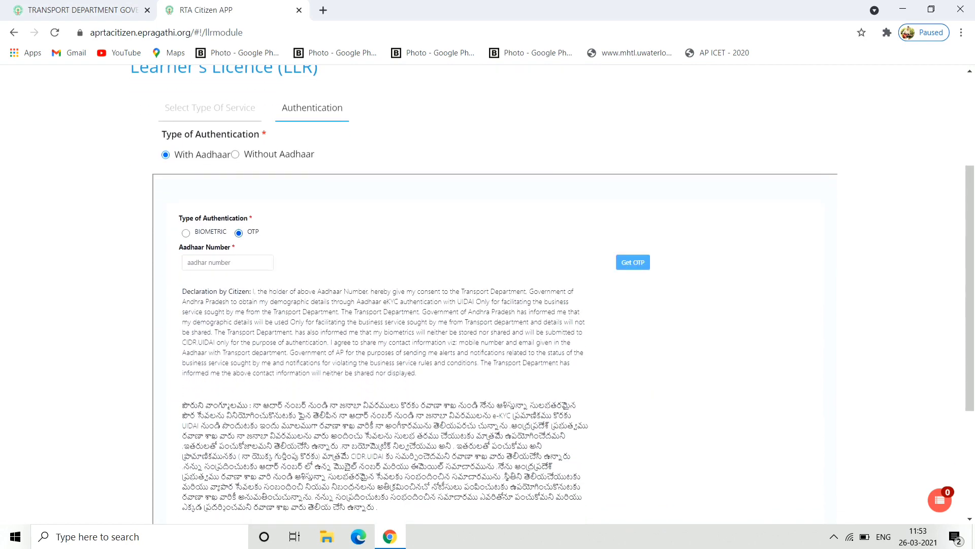
{"action": "scroll", "coordinate": [488, 295], "scroll_direction": "down", "scroll_amount": 1}
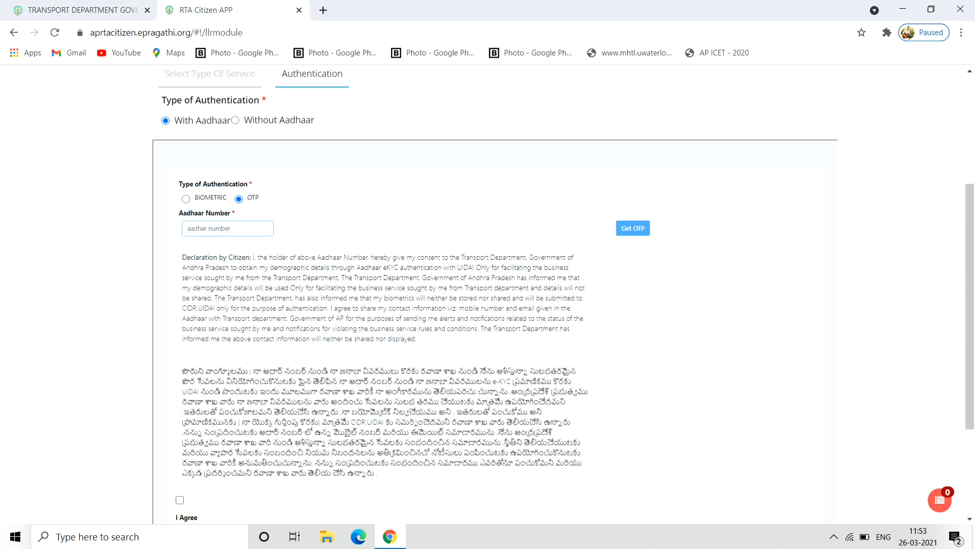
{"action": "key", "text": "ctrl+v"}
{"action": "scroll", "coordinate": [488, 295], "scroll_direction": "up", "scroll_amount": 1}
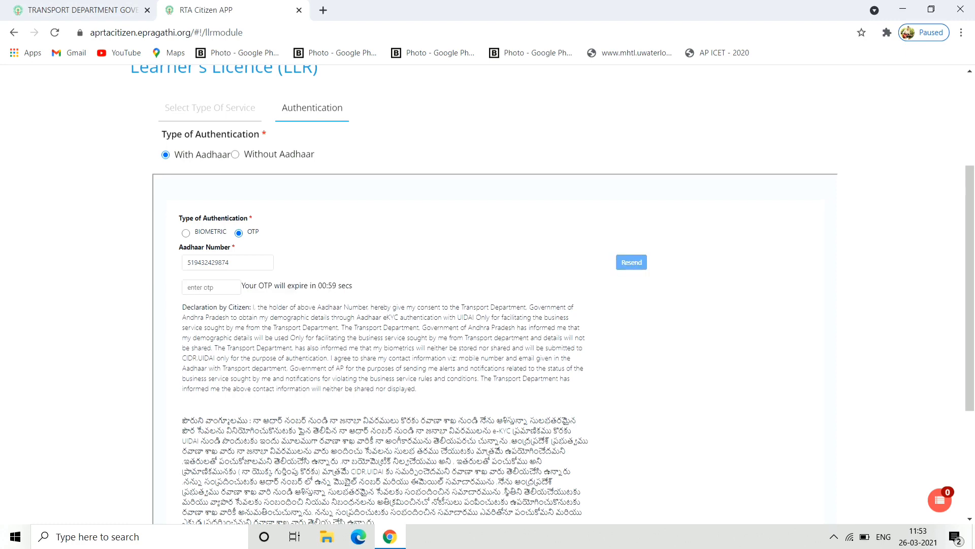
{"action": "scroll", "coordinate": [487, 294], "scroll_direction": "up", "scroll_amount": 3}
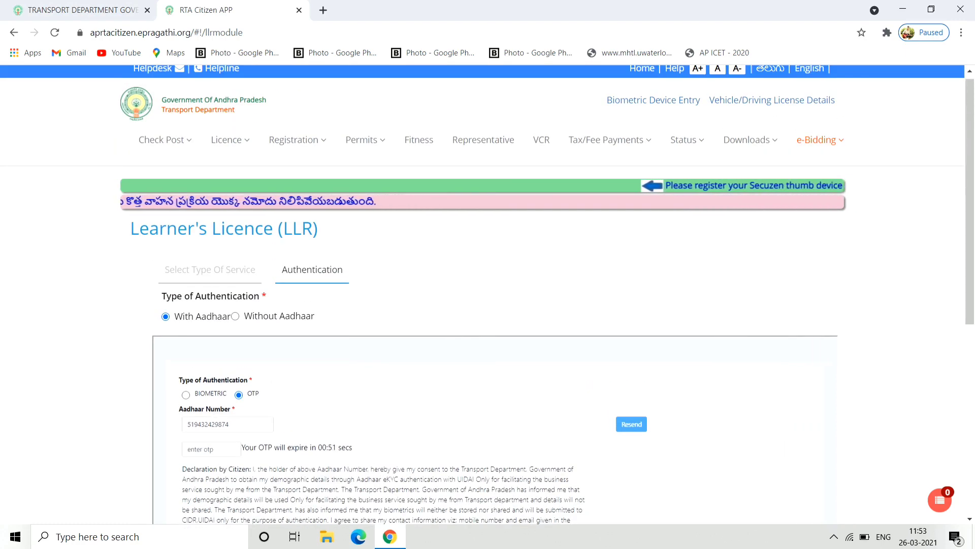
Enter the received OTP and the captcha, then submit the Aadhaar authentication
{"action": "left_click", "coordinate": [210, 449]}
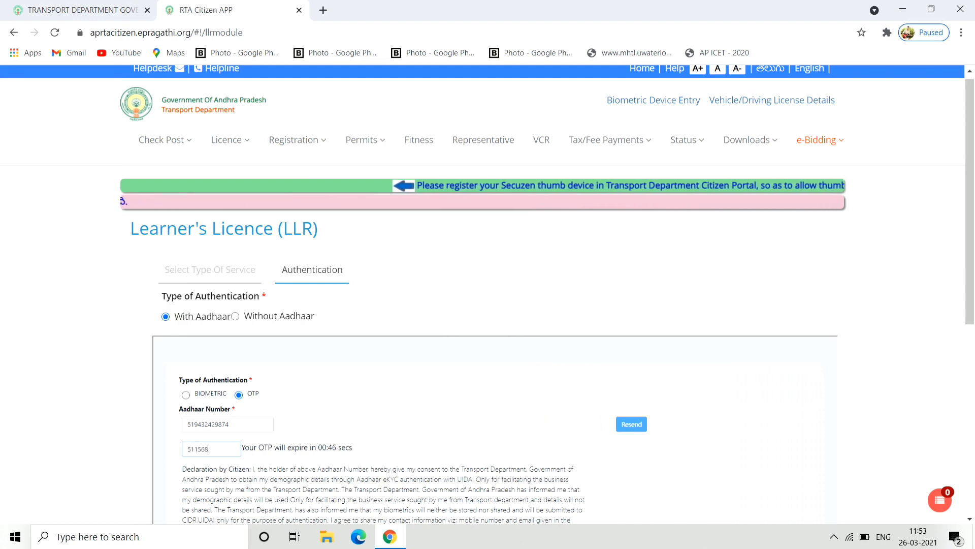
{"action": "scroll", "coordinate": [487, 295], "scroll_direction": "down", "scroll_amount": 5}
{"action": "left_click", "coordinate": [272, 433]}
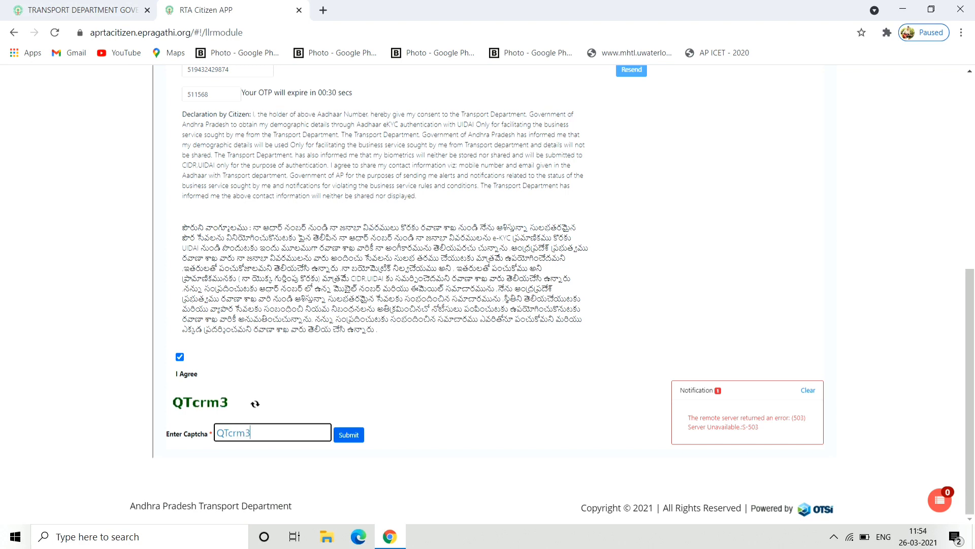
{"action": "key", "text": "Tab"}
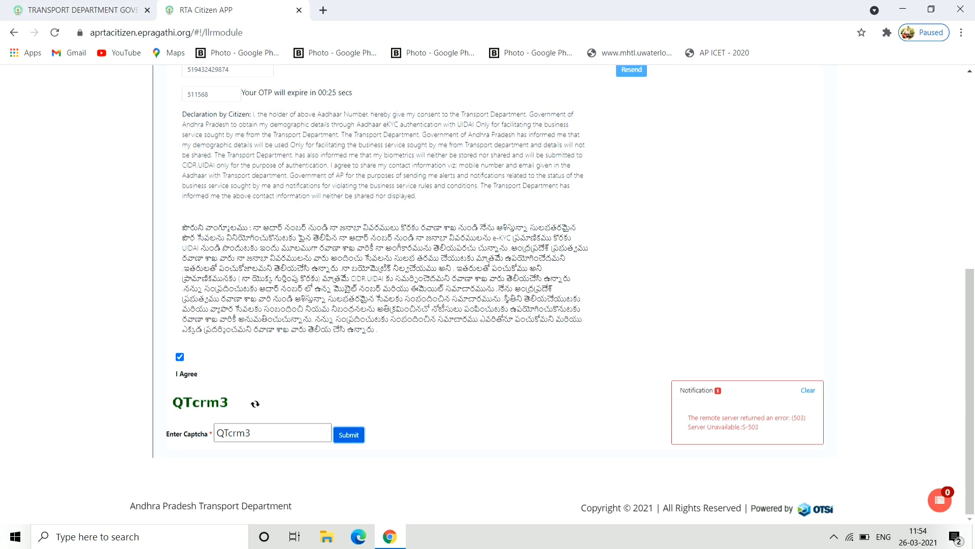
{"action": "key", "text": "Return"}
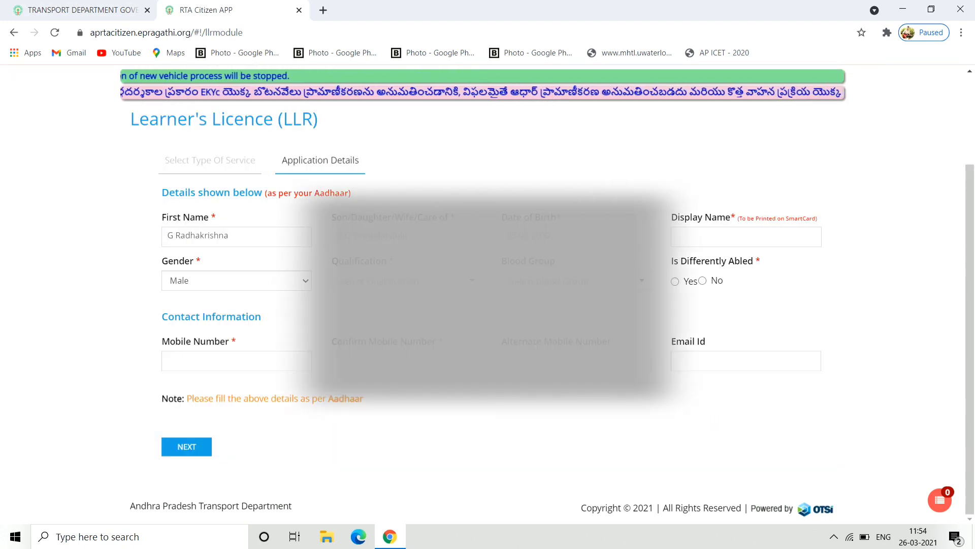
Enter the display name, set Qualification 10TH PASS, pick the blood group, answer No to Differently Abled
{"action": "left_click", "coordinate": [746, 237]}
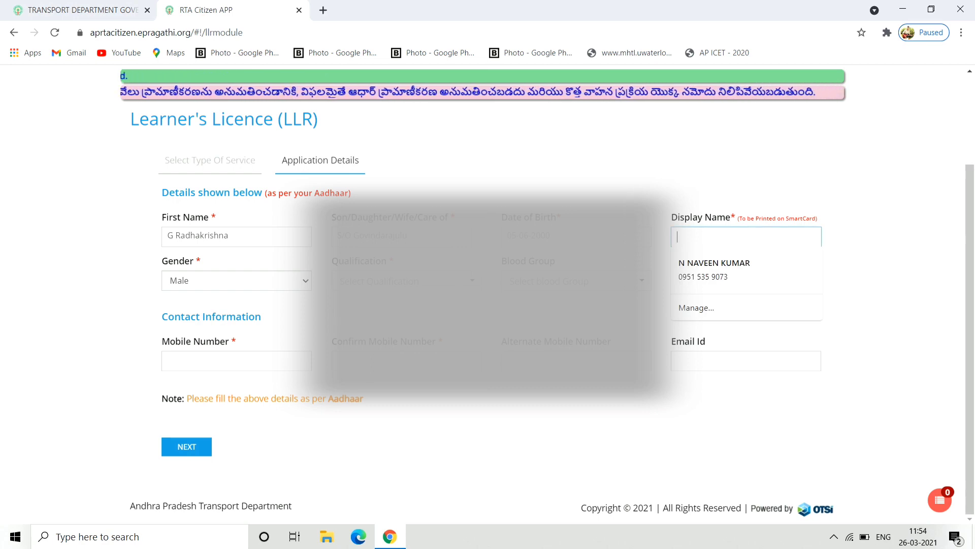
{"action": "type", "text": "G RADHAKRISHNA"}
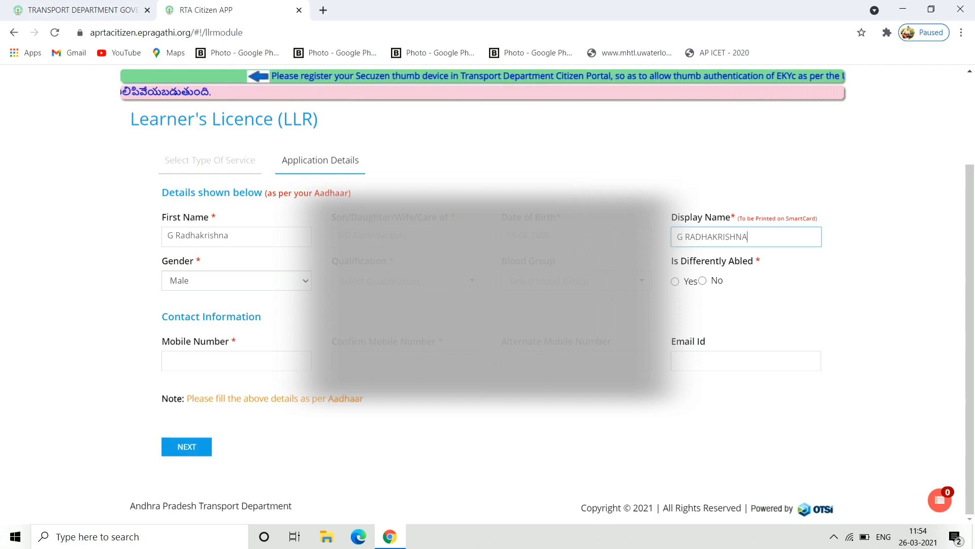
{"action": "left_click", "coordinate": [404, 281]}
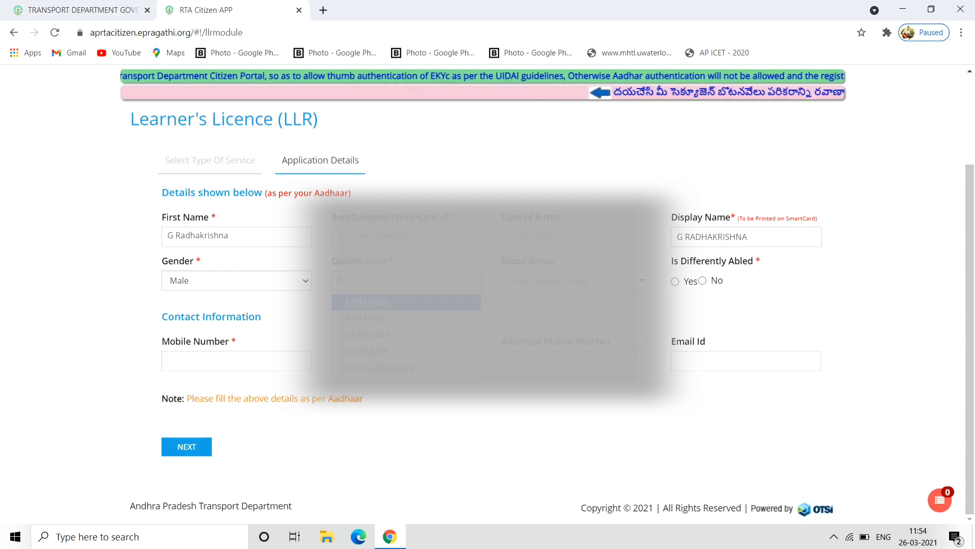
{"action": "left_click", "coordinate": [367, 302]}
{"action": "left_click", "coordinate": [576, 281]}
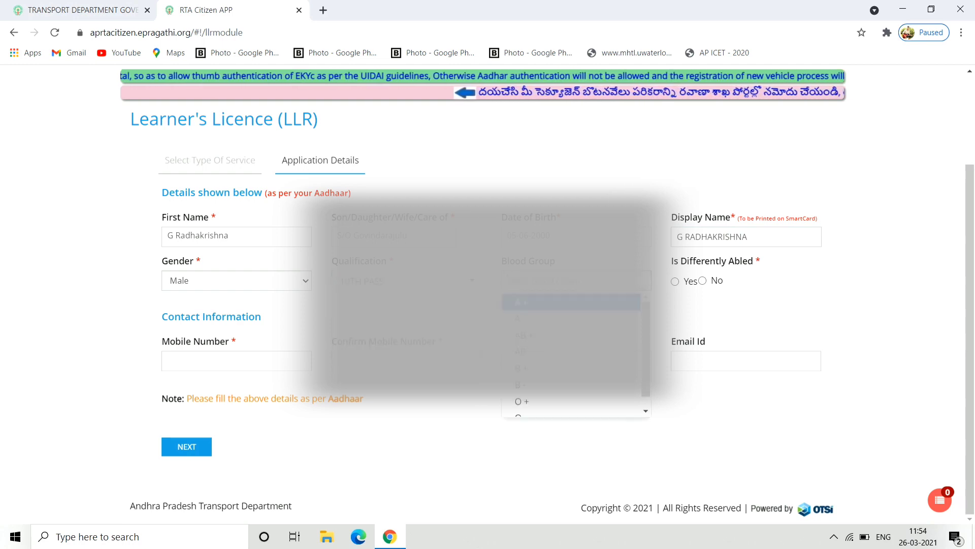
{"action": "left_click", "coordinate": [518, 367]}
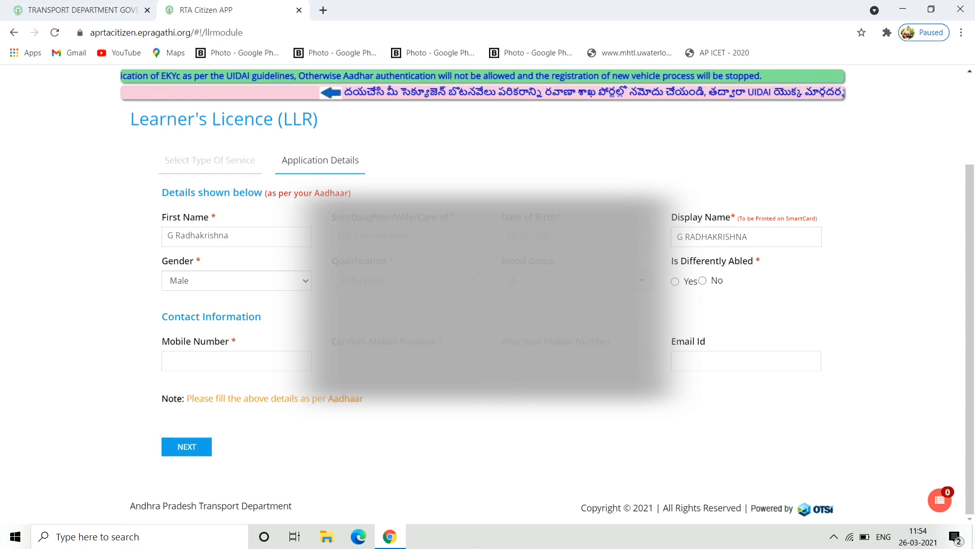
{"action": "left_click", "coordinate": [703, 281]}
Fill in the applicant's mobile number, alternate mobile, e-mail address and confirmation e-mail
{"action": "left_click", "coordinate": [236, 360]}
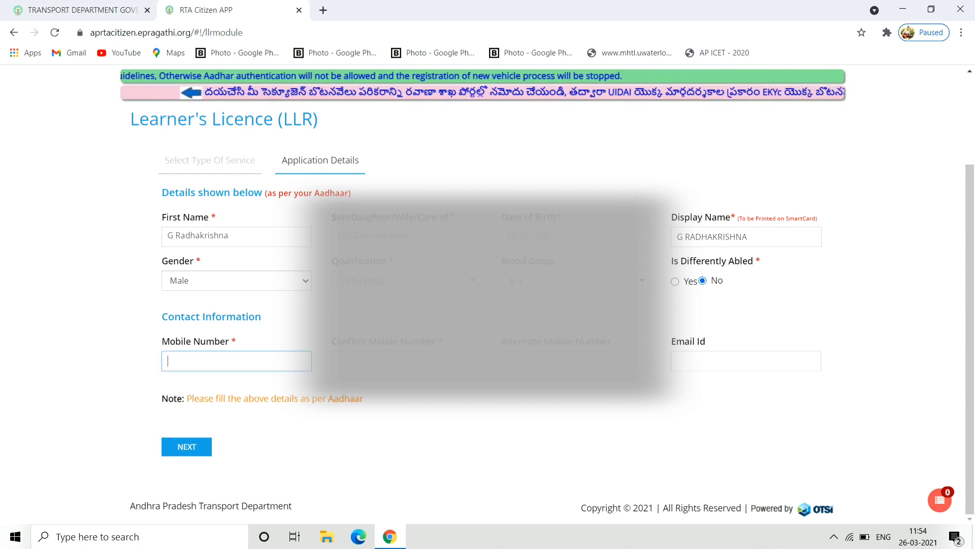
{"action": "type", "text": "987654"}
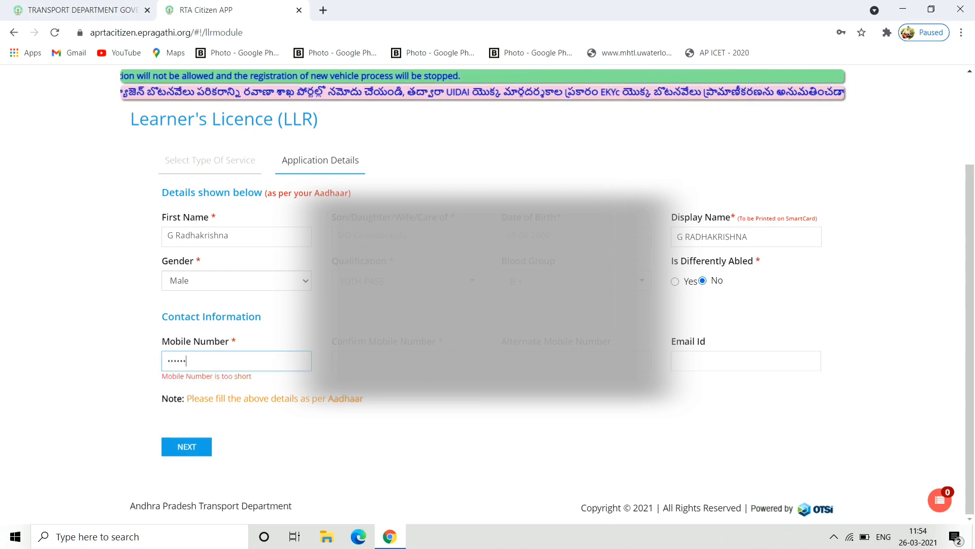
{"action": "type", "text": "3210"}
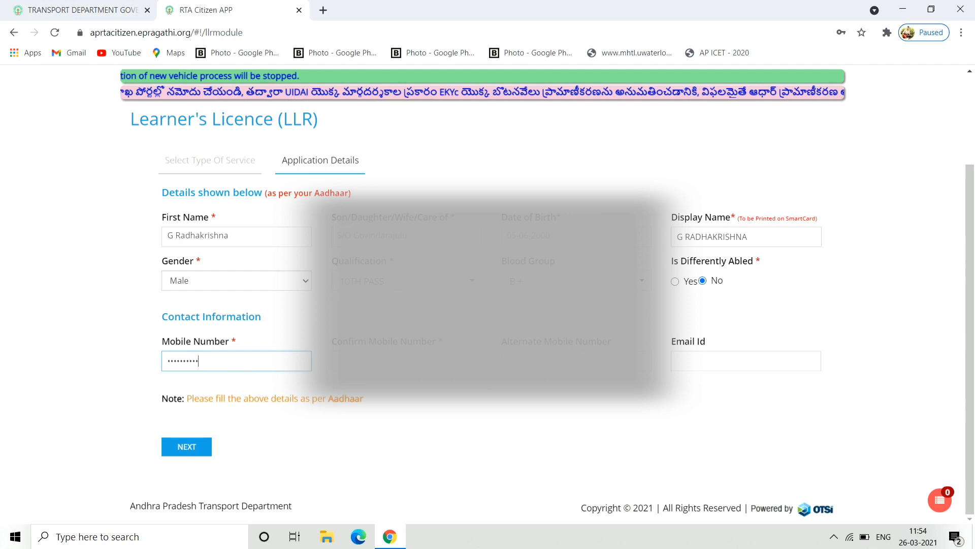
{"action": "key", "text": "Tab"}
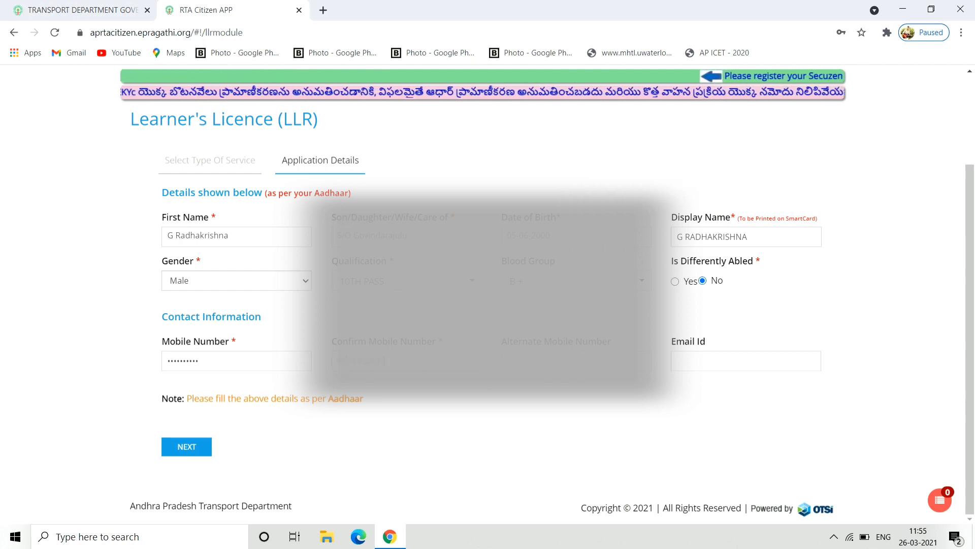
{"action": "key", "text": "Tab"}
{"action": "type", "text": "95"}
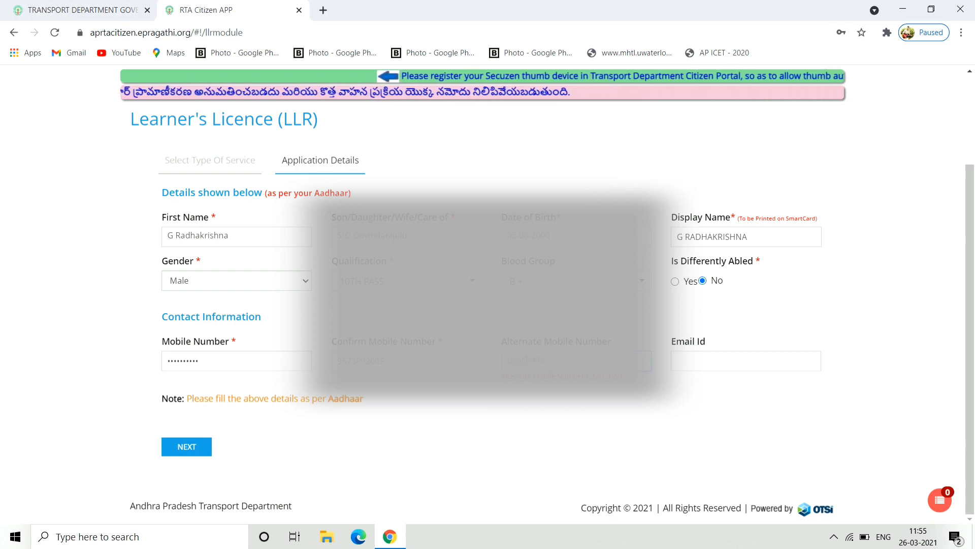
{"action": "key", "text": "Tab"}
{"action": "type", "text": "•••••"}
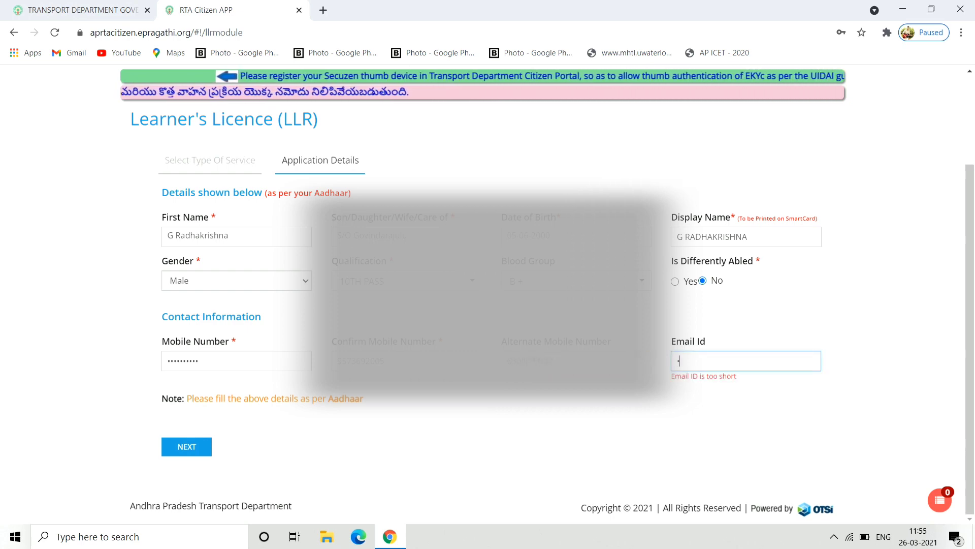
{"action": "type", "text": "••••••••"}
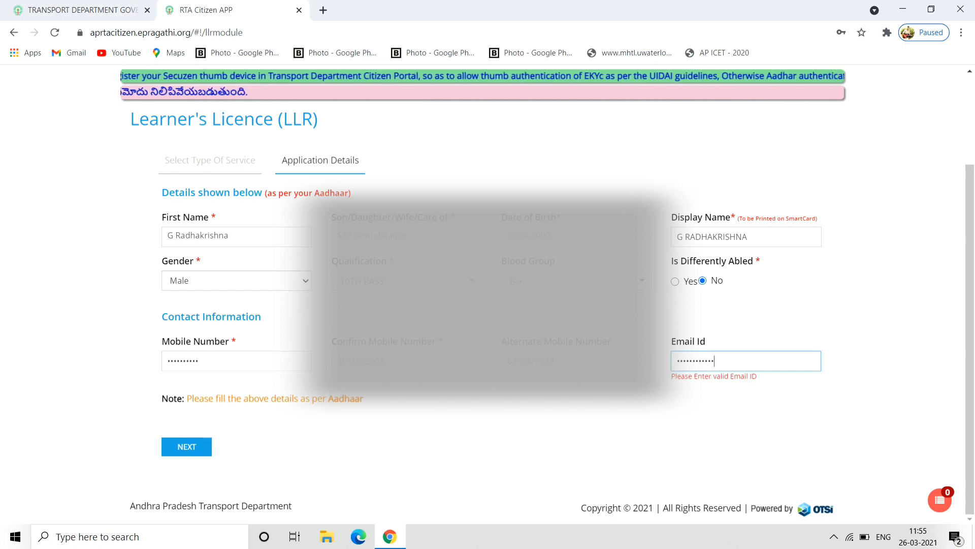
{"action": "type", "text": "•••••••••••"}
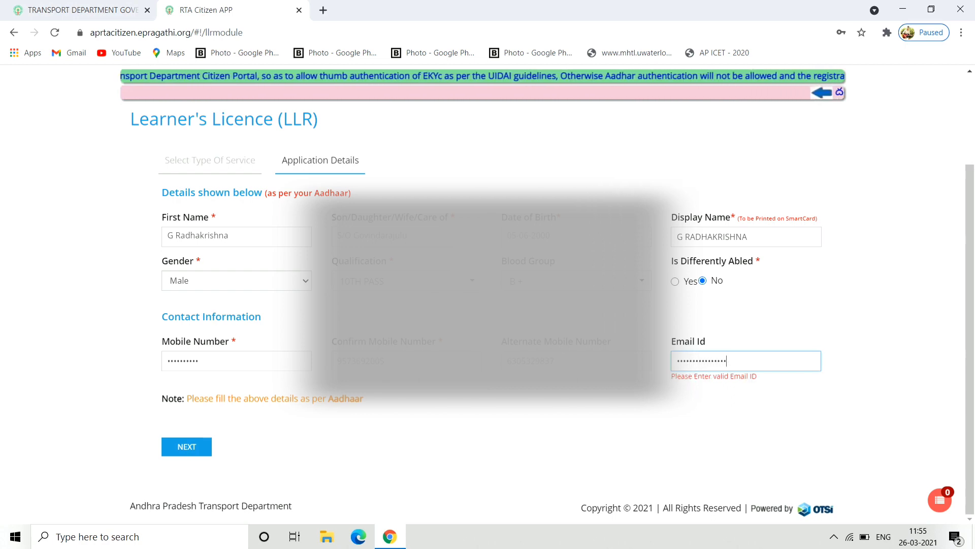
{"action": "type", "text": "•••••"}
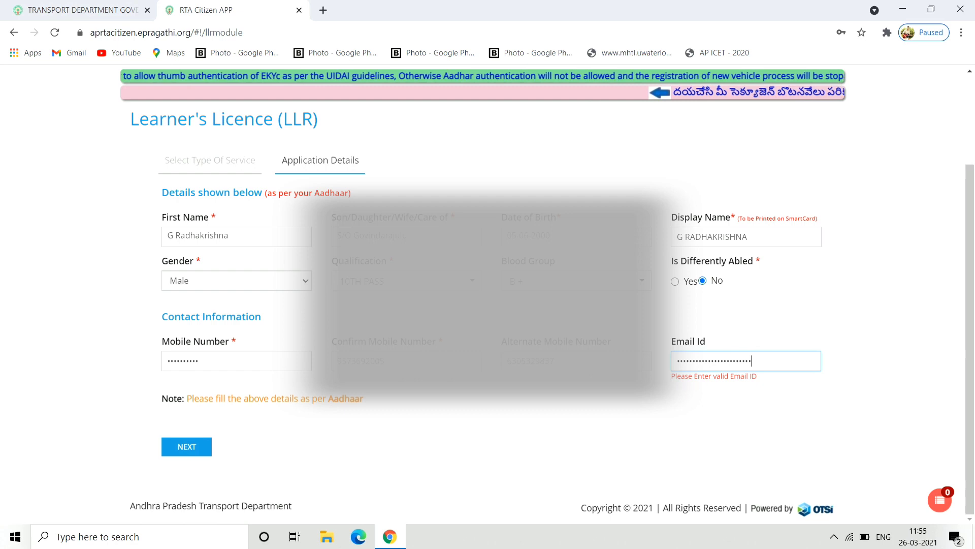
{"action": "scroll", "coordinate": [488, 305], "scroll_direction": "down", "scroll_amount": 1}
{"action": "left_click", "coordinate": [236, 381]}
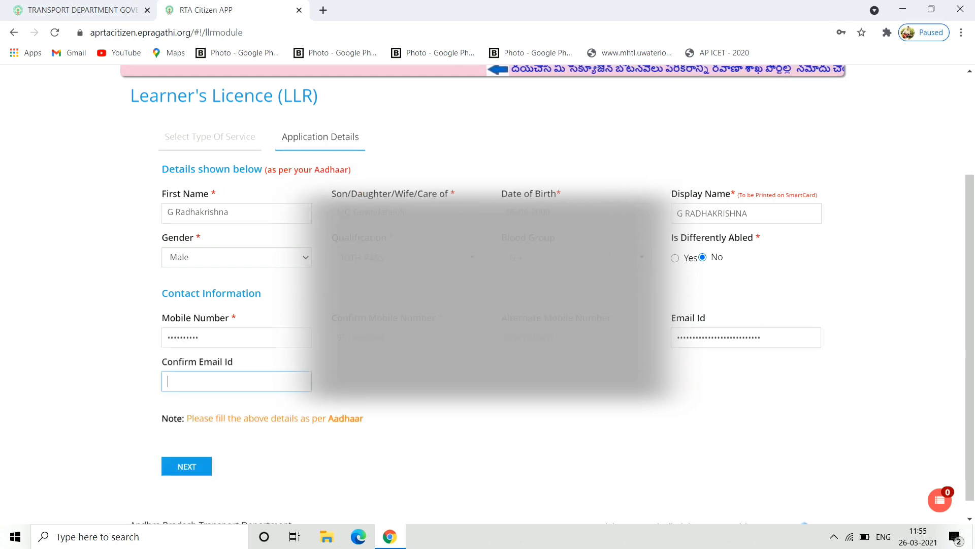
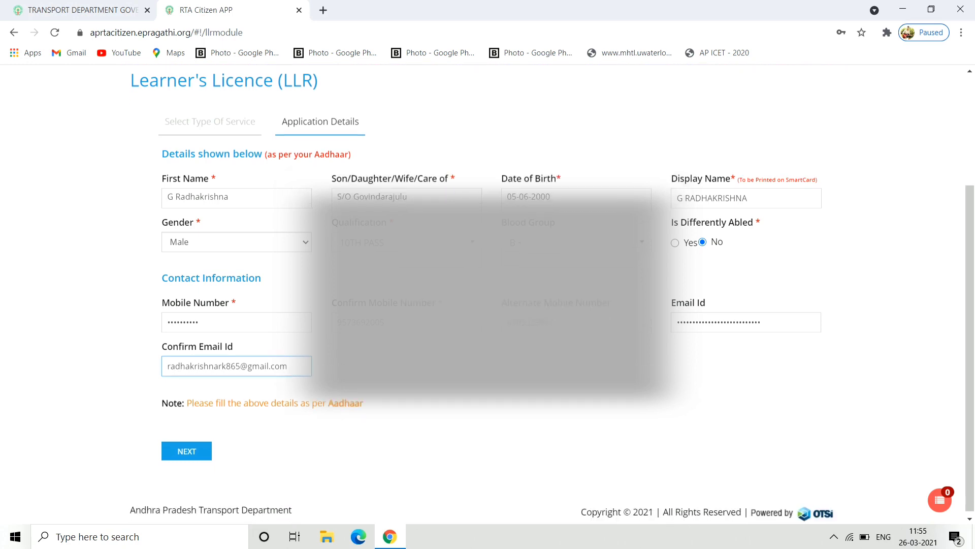
Advance to the address details and answer No to epilepsy, Yes to eyesight, No to lost limb
{"action": "key", "text": "Return"}
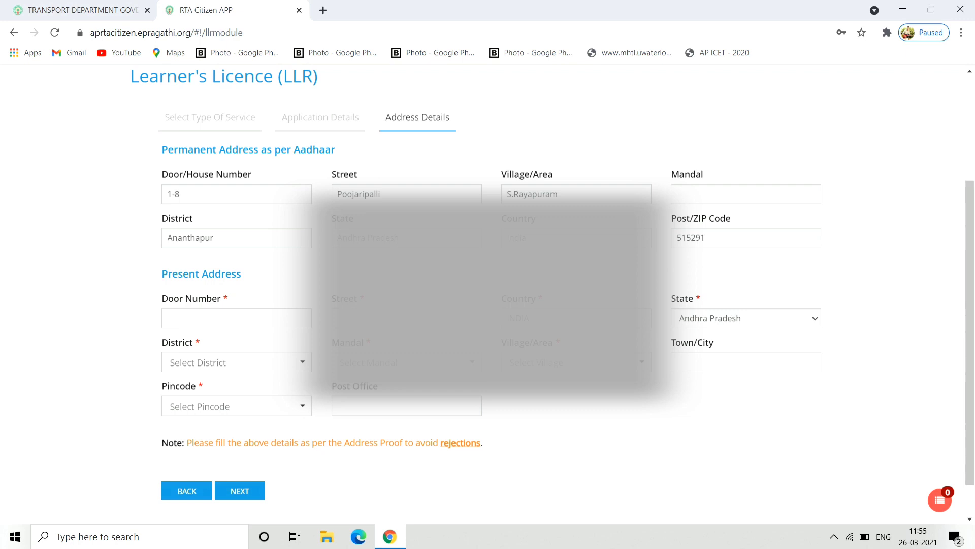
{"action": "left_click", "coordinate": [746, 194]}
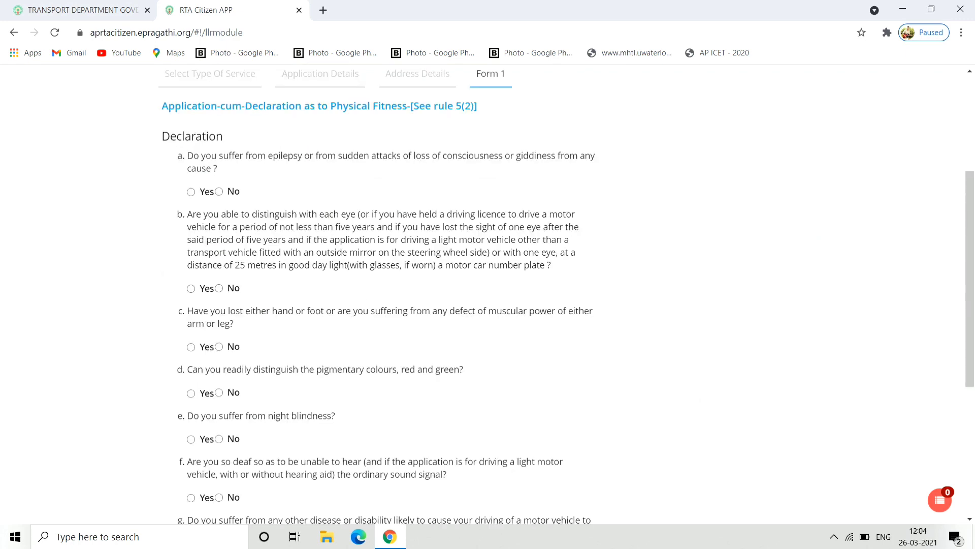
{"action": "left_click", "coordinate": [219, 192]}
{"action": "scroll", "coordinate": [488, 294], "scroll_direction": "down", "scroll_amount": 1}
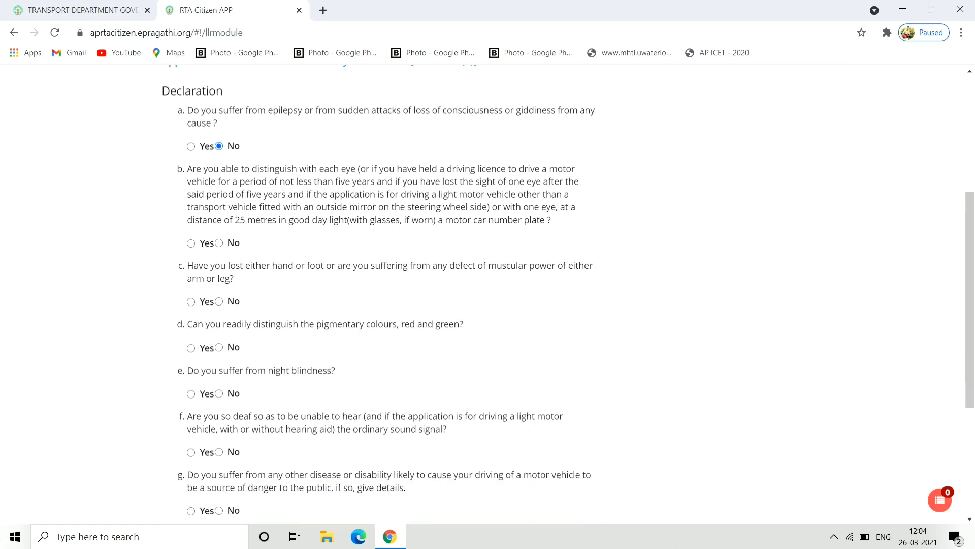
{"action": "left_click", "coordinate": [191, 243]}
{"action": "scroll", "coordinate": [191, 243], "scroll_direction": "down", "scroll_amount": 1}
{"action": "left_click", "coordinate": [218, 255]}
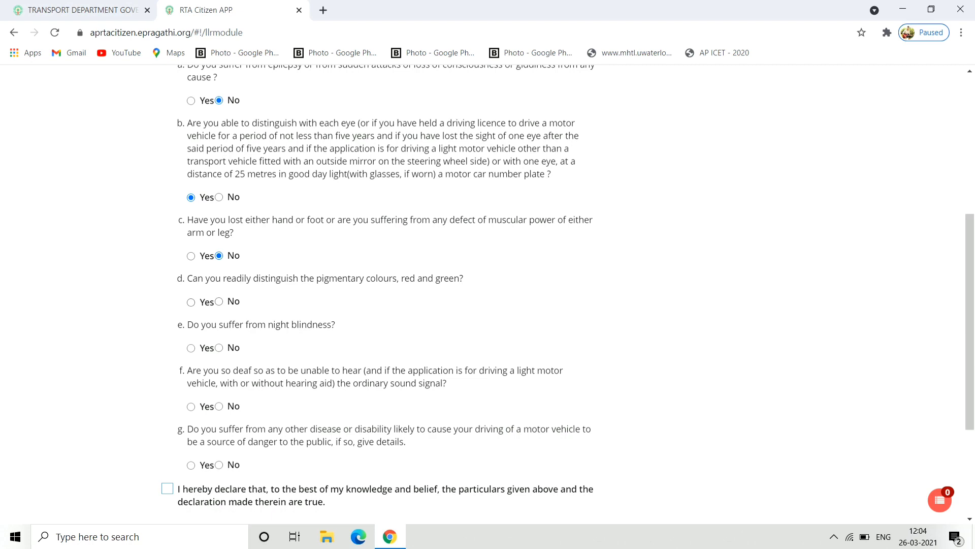
Answer Yes to red-green, No to night blindness, deafness and question g; accept the declaration
{"action": "left_click", "coordinate": [191, 302]}
{"action": "scroll", "coordinate": [191, 301], "scroll_direction": "down", "scroll_amount": 2}
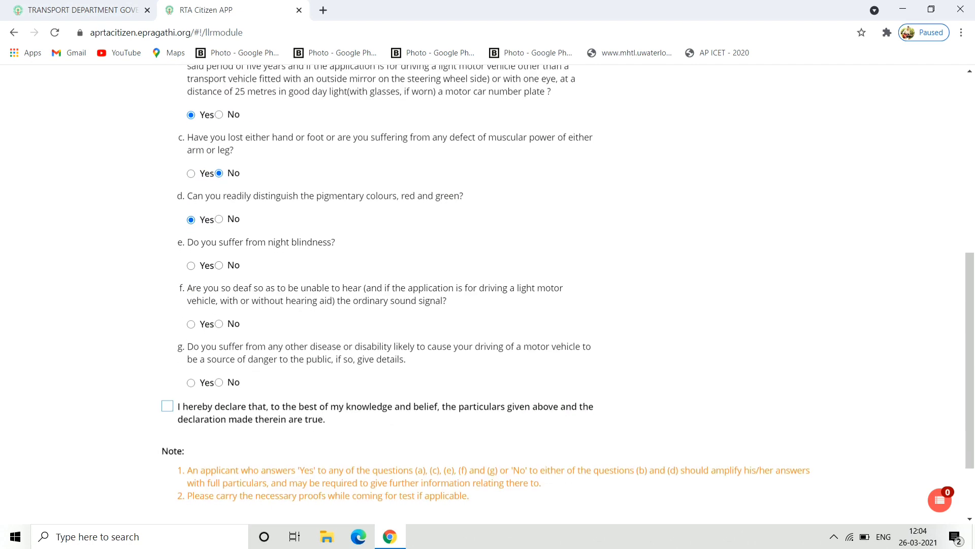
{"action": "left_click", "coordinate": [218, 265]}
{"action": "scroll", "coordinate": [219, 266], "scroll_direction": "down", "scroll_amount": 1}
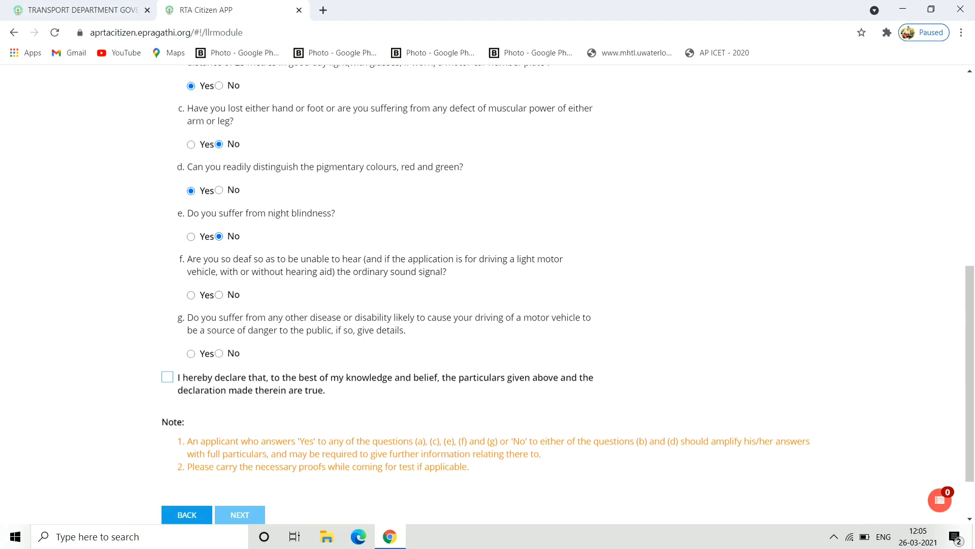
{"action": "left_click", "coordinate": [219, 294]}
{"action": "scroll", "coordinate": [219, 294], "scroll_direction": "down", "scroll_amount": 1}
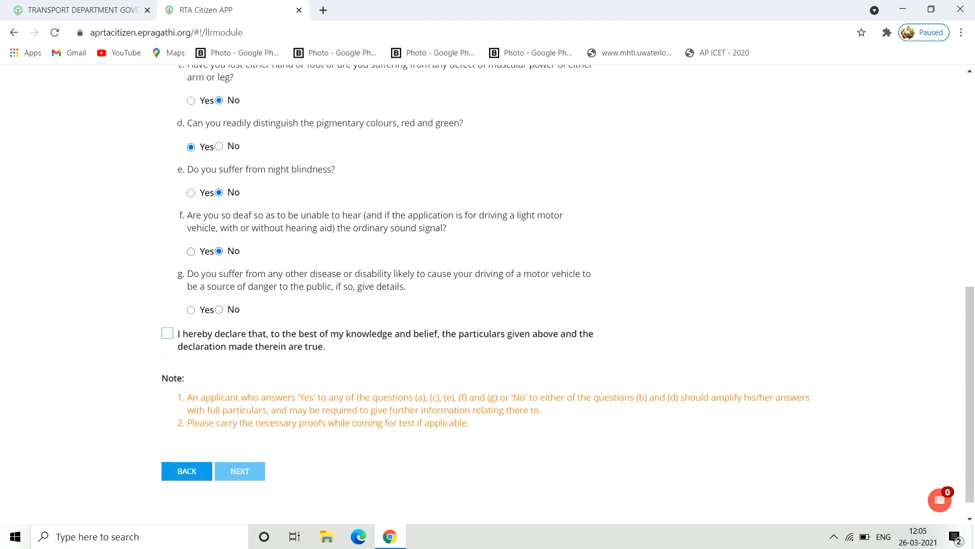
{"action": "left_click", "coordinate": [219, 310]}
{"action": "left_click", "coordinate": [167, 333]}
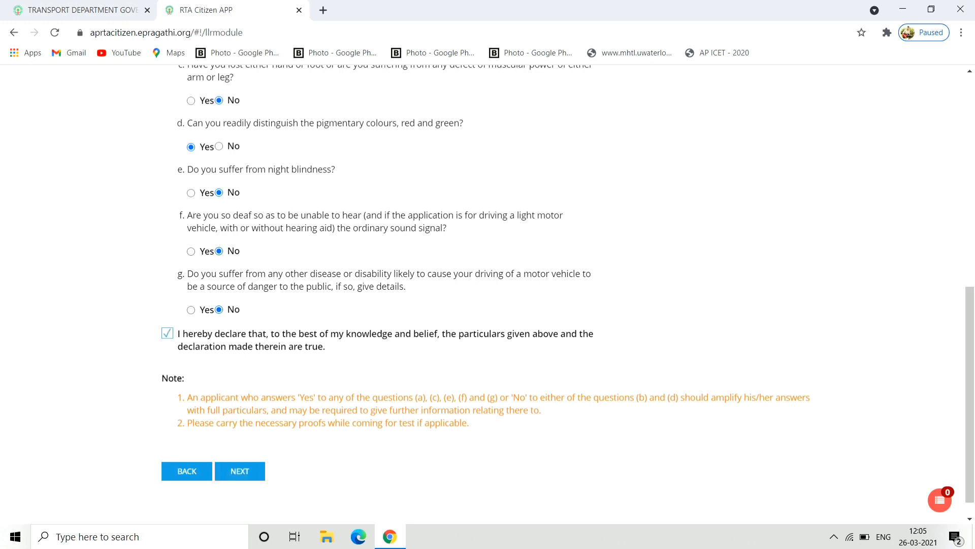
{"action": "left_click", "coordinate": [239, 471]}
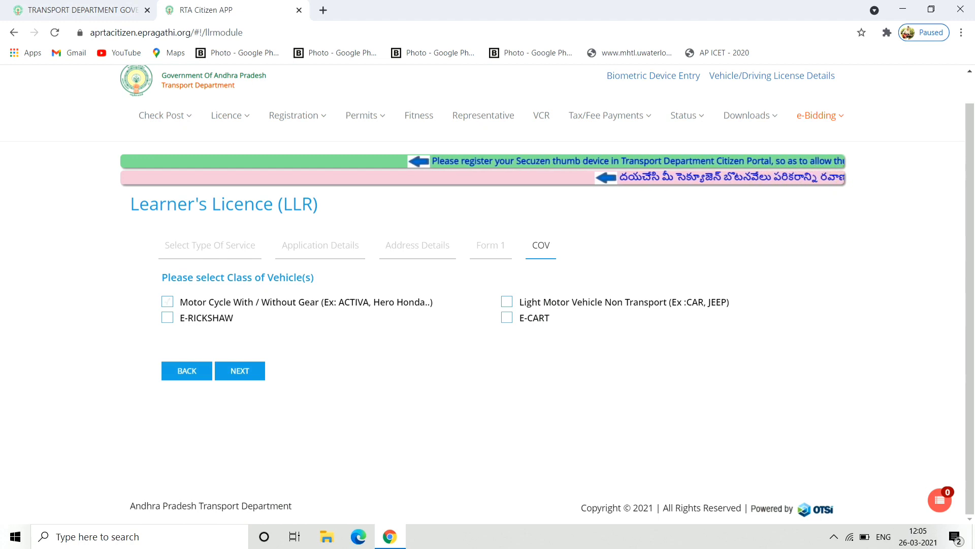
Choose Motor Cycle With/Without Gear, set Aadhaar as present address proof, and start uploading page 1
{"action": "left_click", "coordinate": [168, 301]}
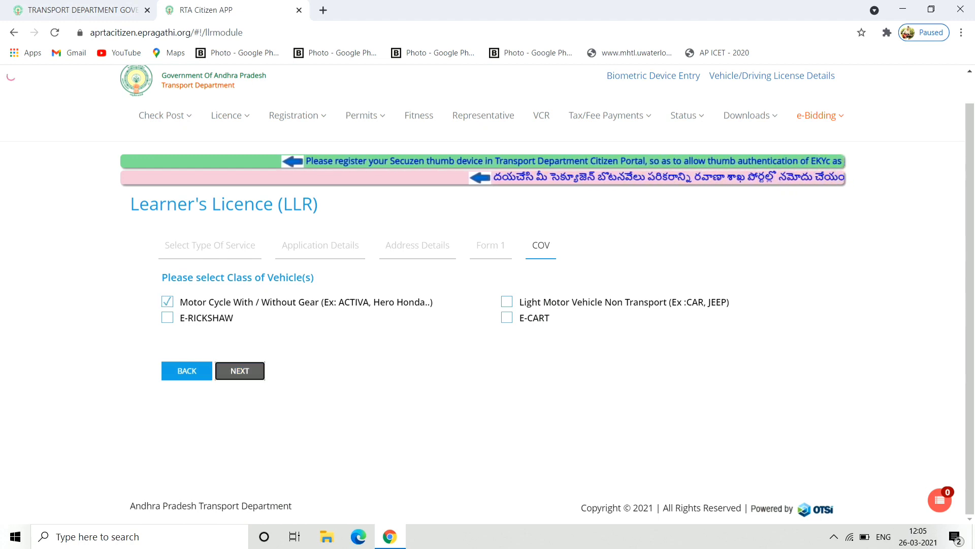
{"action": "left_click", "coordinate": [240, 371]}
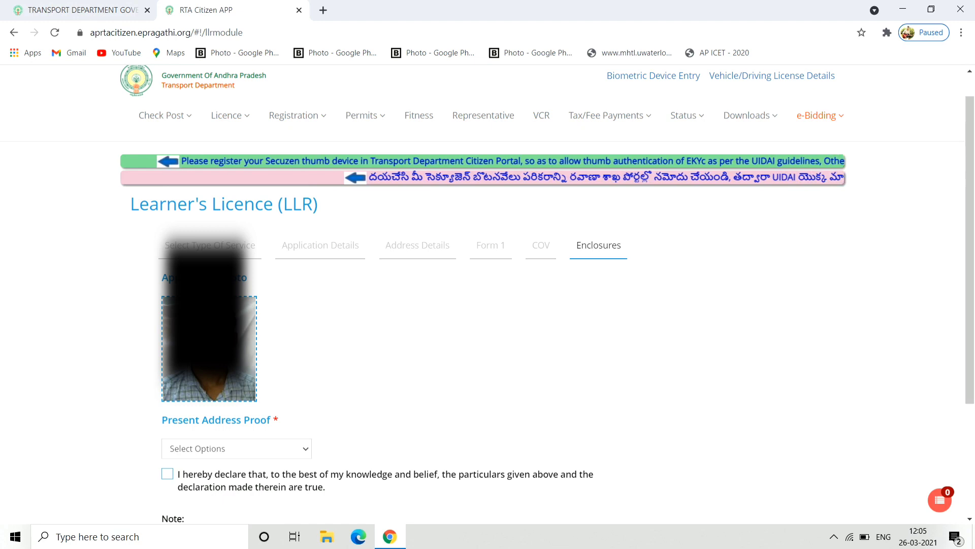
{"action": "scroll", "coordinate": [547, 299], "scroll_direction": "down", "scroll_amount": 1}
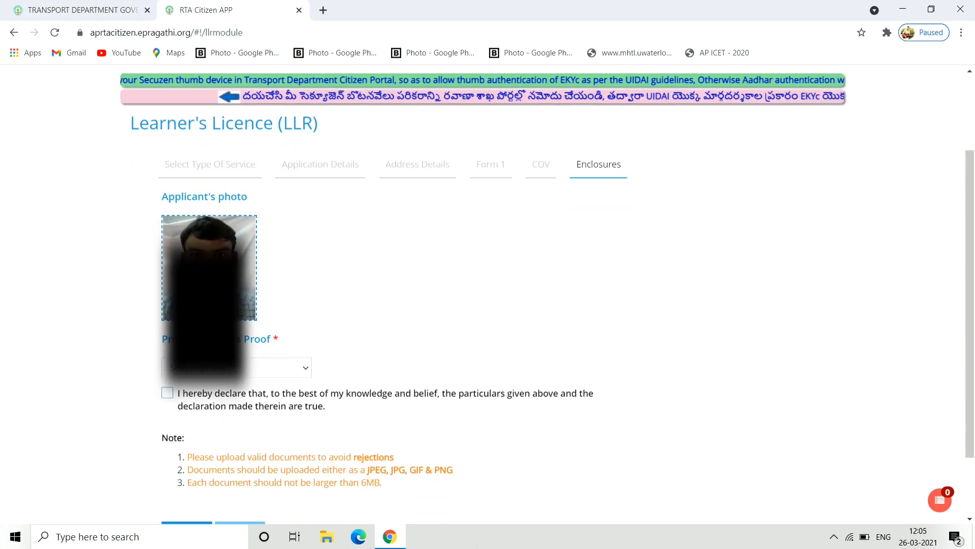
{"action": "left_click", "coordinate": [234, 368]}
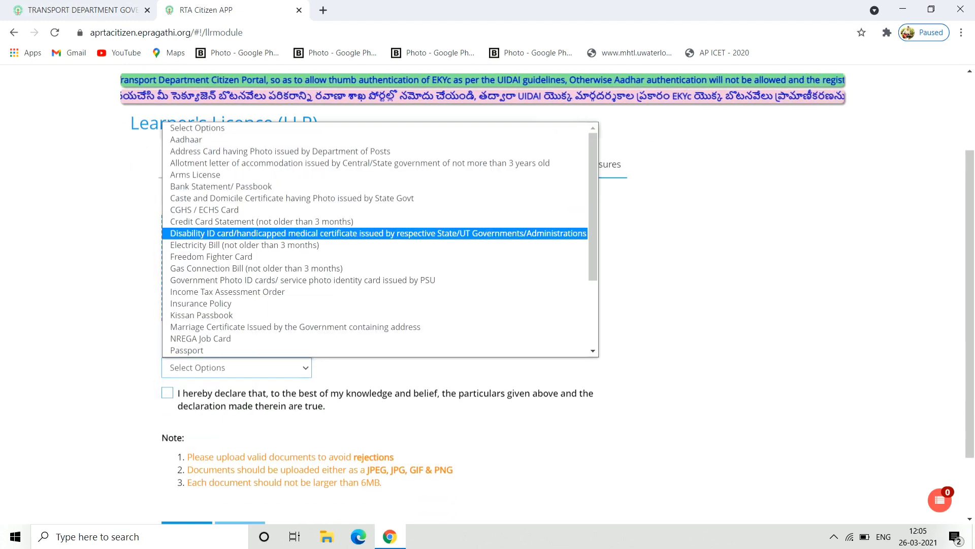
{"action": "key", "text": "Escape"}
{"action": "key", "text": "Down"}
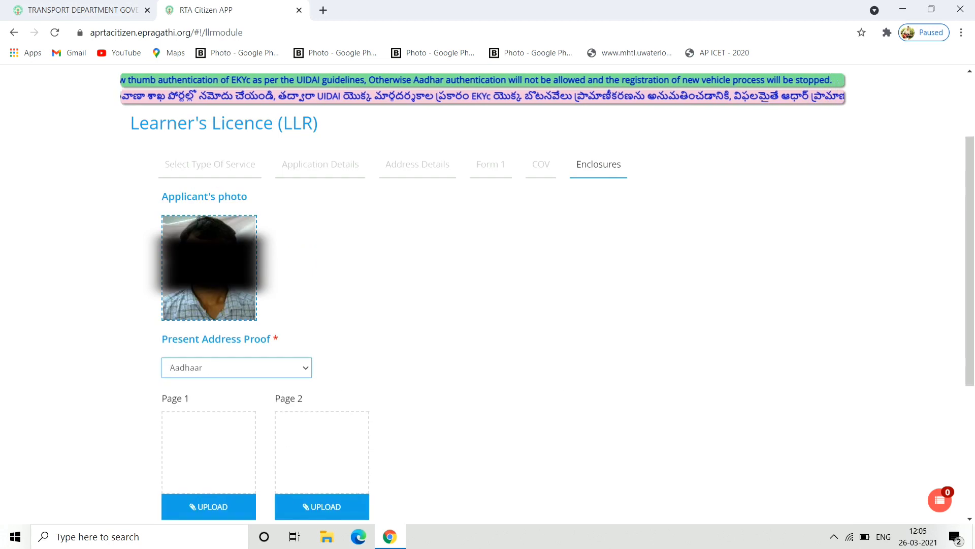
{"action": "scroll", "coordinate": [488, 356], "scroll_direction": "down", "scroll_amount": 3}
{"action": "left_click", "coordinate": [208, 332]}
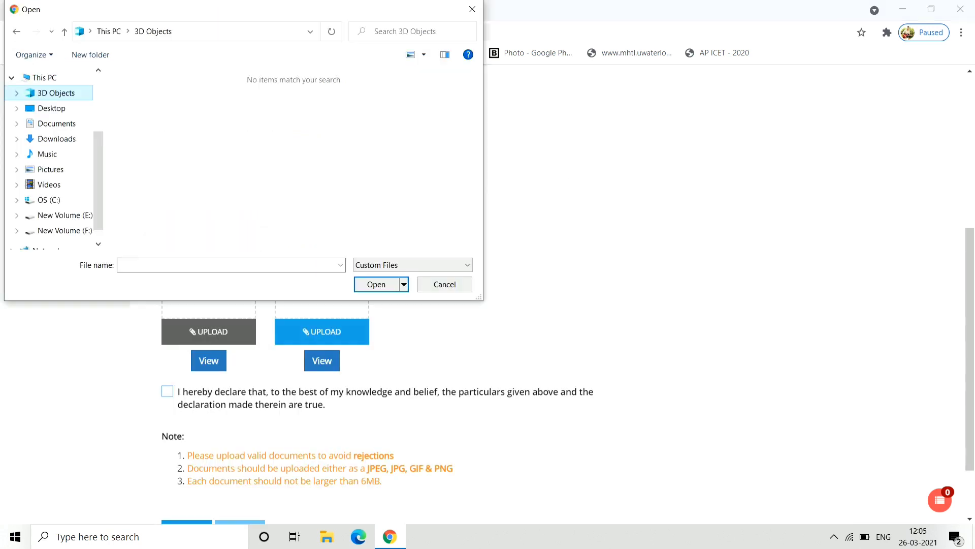
Upload the Desktop WhatsApp image from 11.47.50 AM as page 1 and select the second image for page 2
{"action": "left_click", "coordinate": [51, 107]}
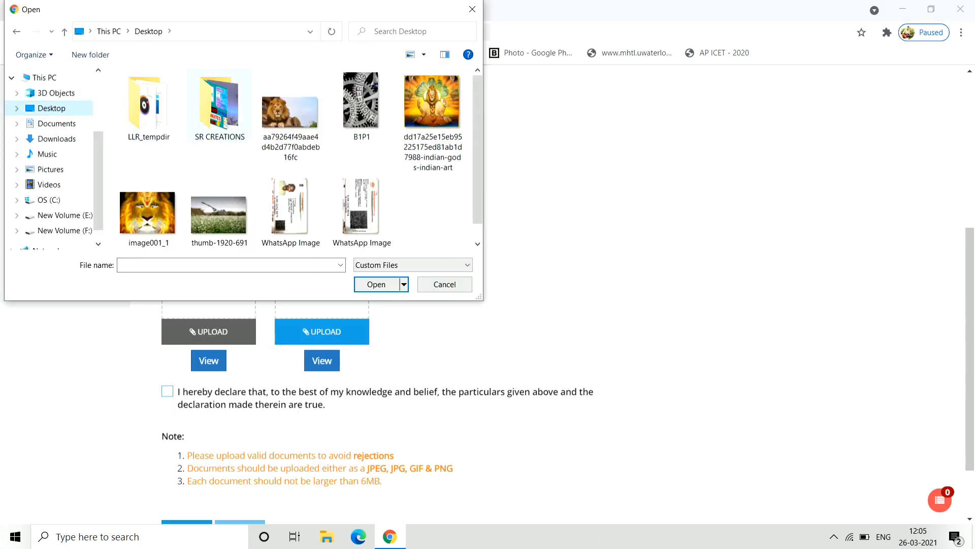
{"action": "left_click", "coordinate": [291, 209]}
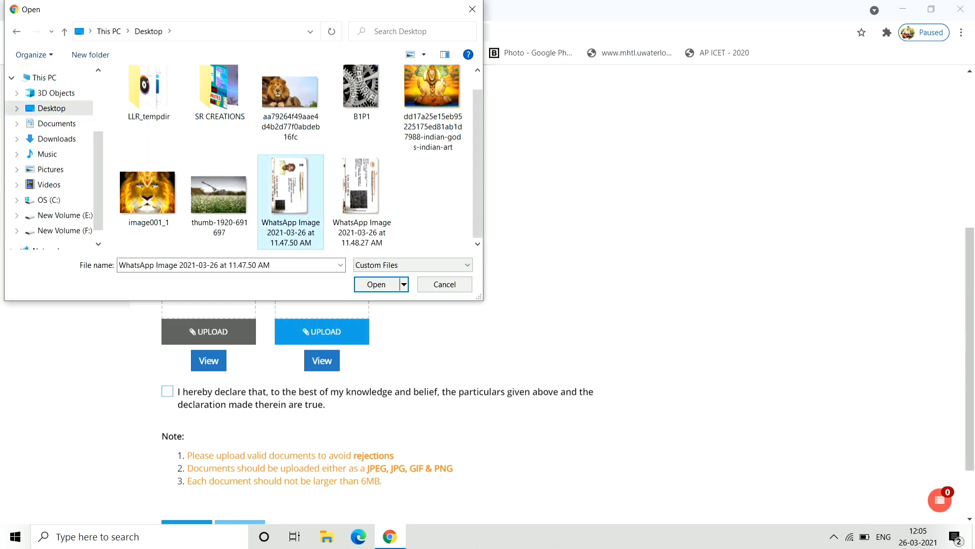
{"action": "left_click", "coordinate": [376, 284]}
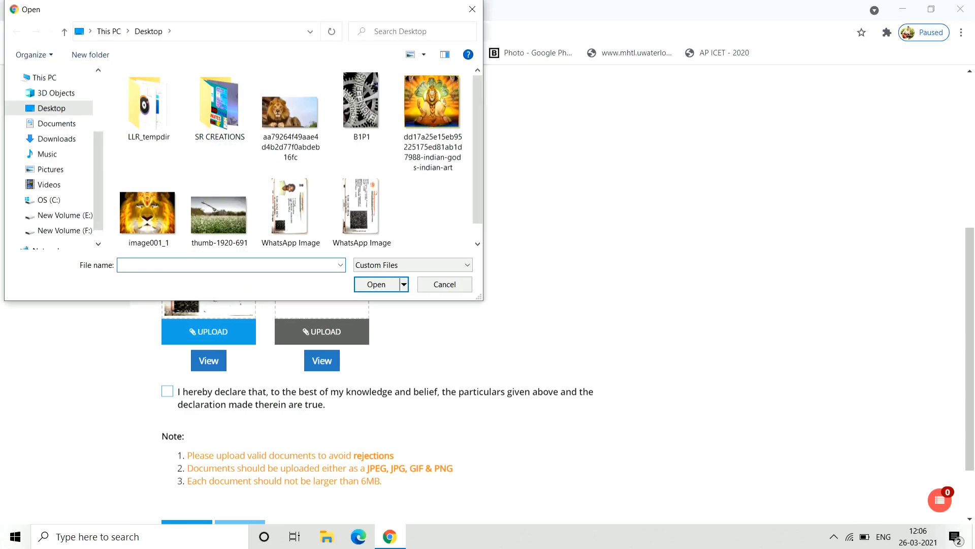
{"action": "left_click", "coordinate": [361, 206]}
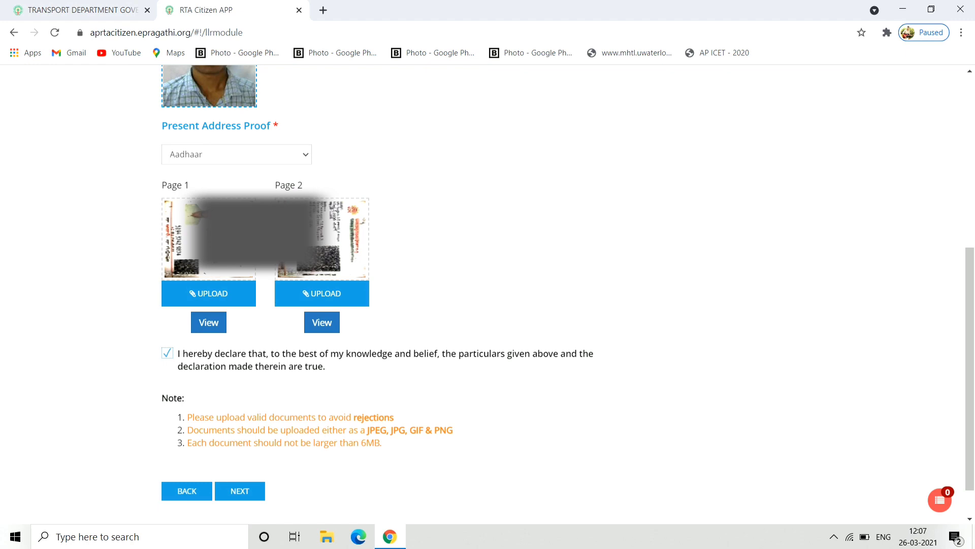
Continue to the Review/Pay tab and accept the terms and conditions
{"action": "left_click", "coordinate": [240, 491]}
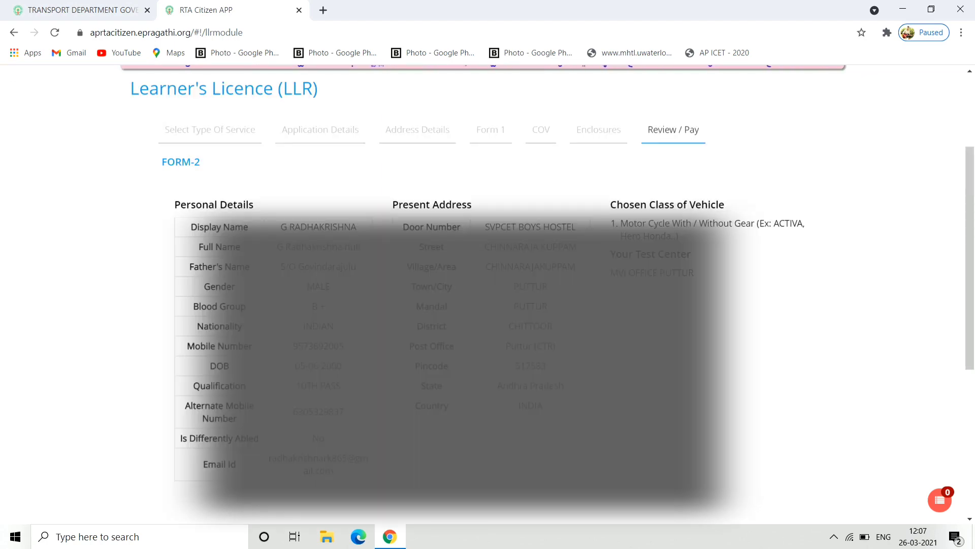
{"action": "scroll", "coordinate": [488, 295], "scroll_direction": "down", "scroll_amount": 6}
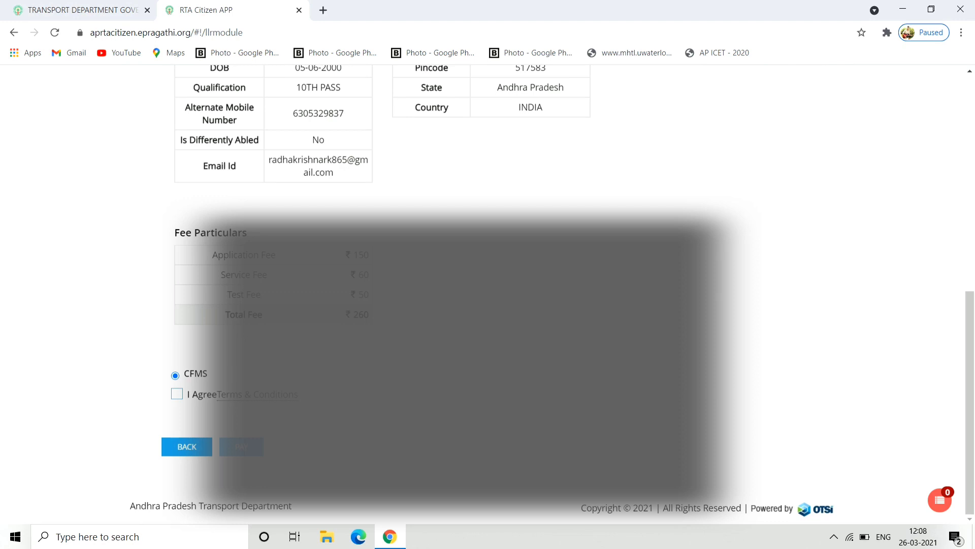
{"action": "left_click", "coordinate": [177, 393]}
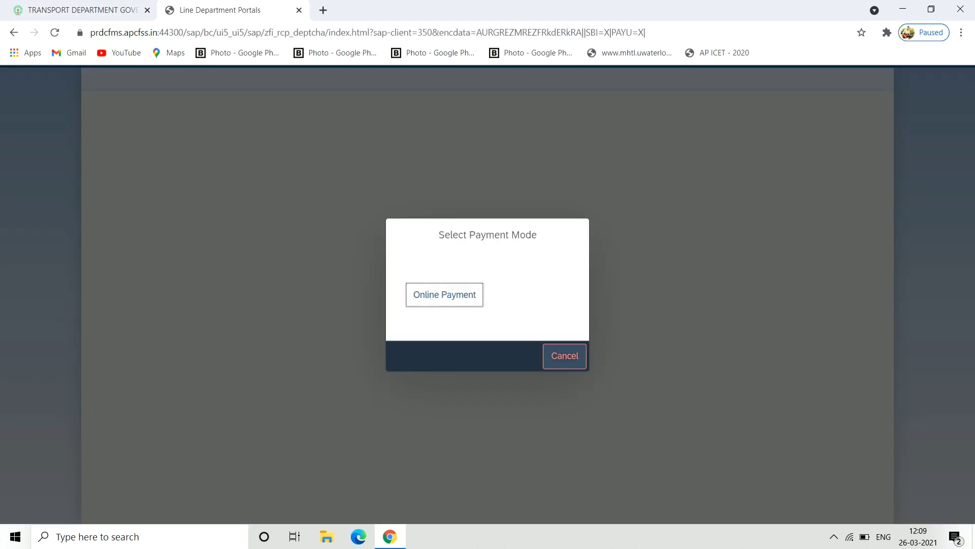
Choose online payment by State Bank debit card and confirm the Rs 260 payment details
{"action": "key", "text": "Return"}
{"action": "key", "text": "Return"}
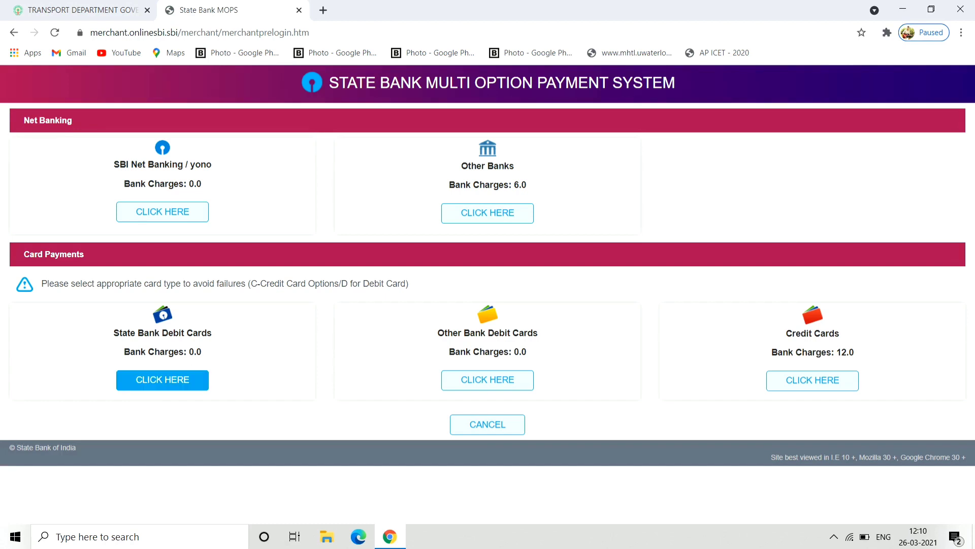
{"action": "key", "text": "Return"}
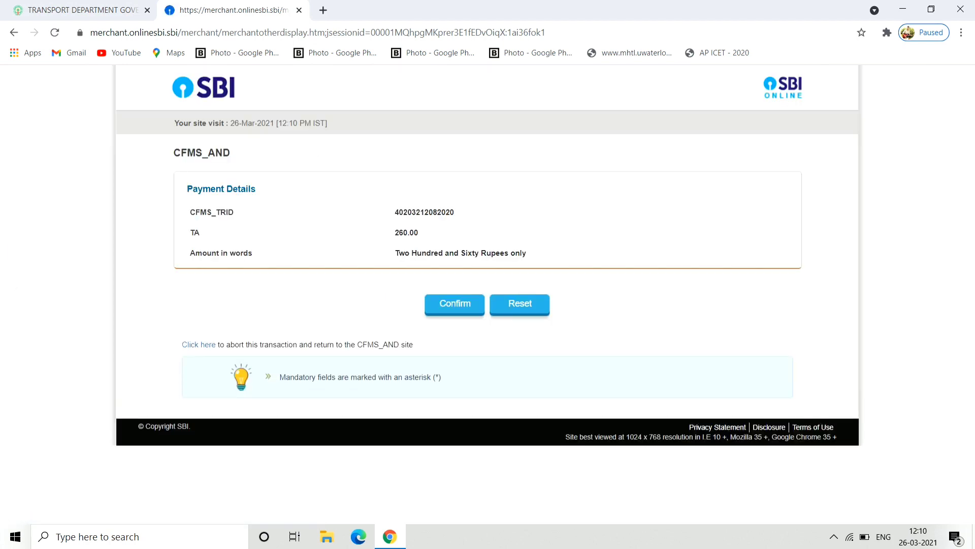
{"action": "key", "text": "Return"}
{"action": "key", "text": "Return"}
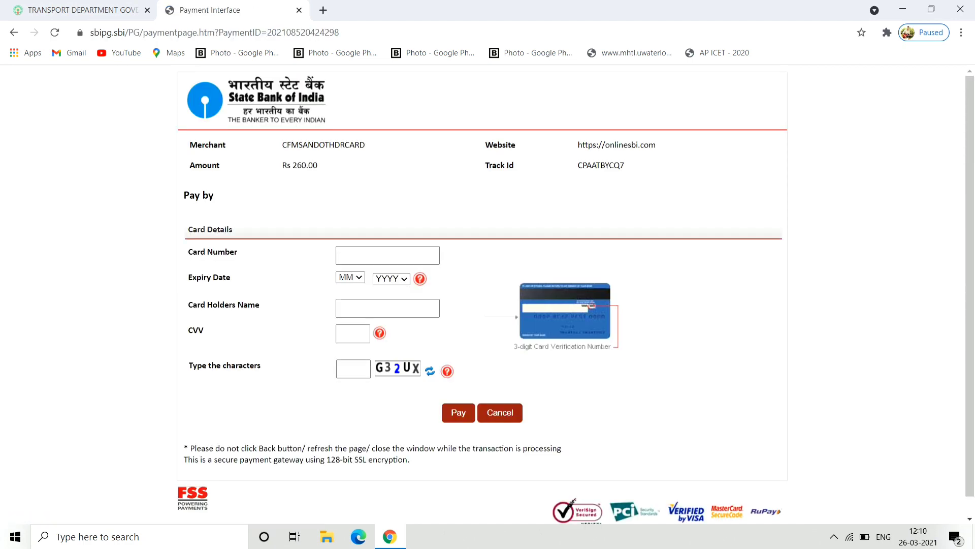
Enter captcha G32UX, submit the Rs 260 card payment, and confirm it with the one-time password
{"action": "left_click", "coordinate": [351, 369]}
{"action": "type", "text": "G"}
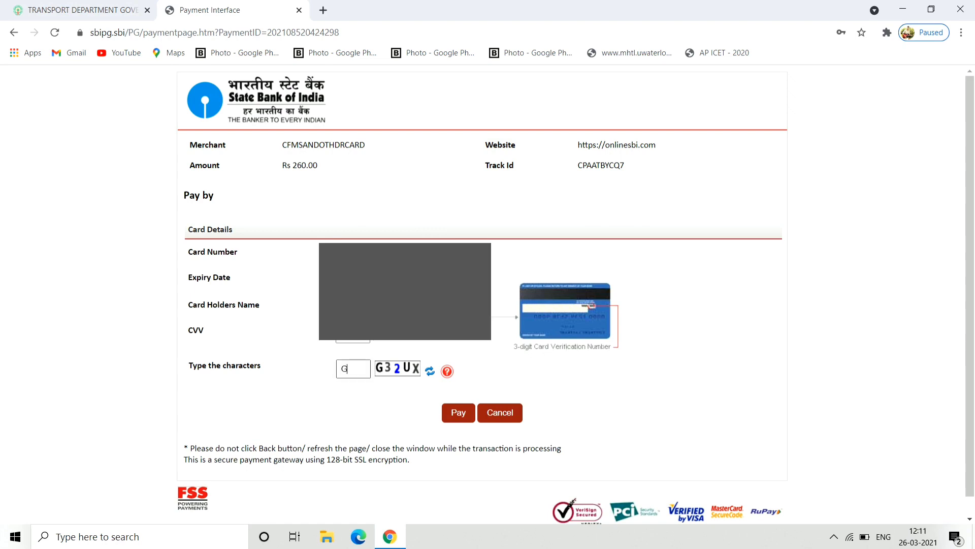
{"action": "type", "text": "32UX"}
{"action": "key", "text": "Return"}
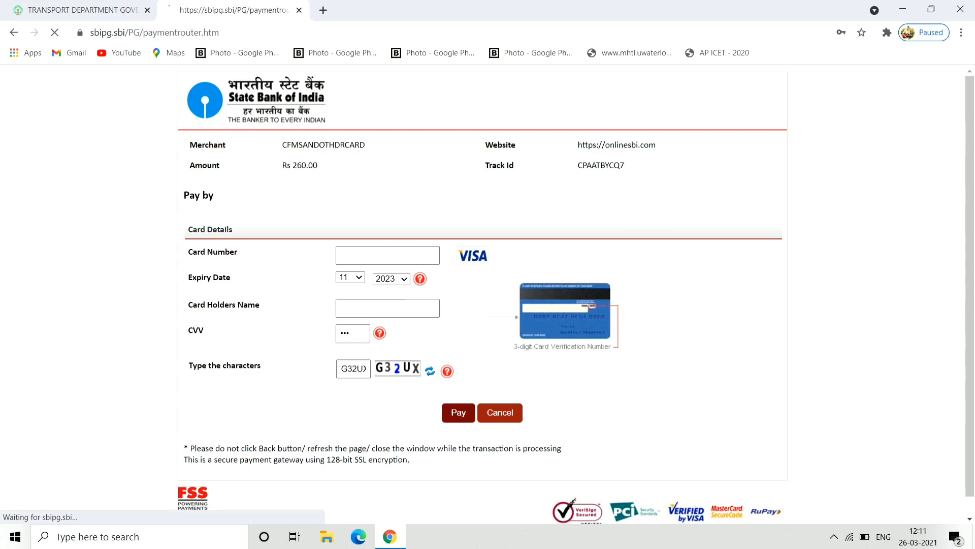
{"action": "type", "text": "4"}
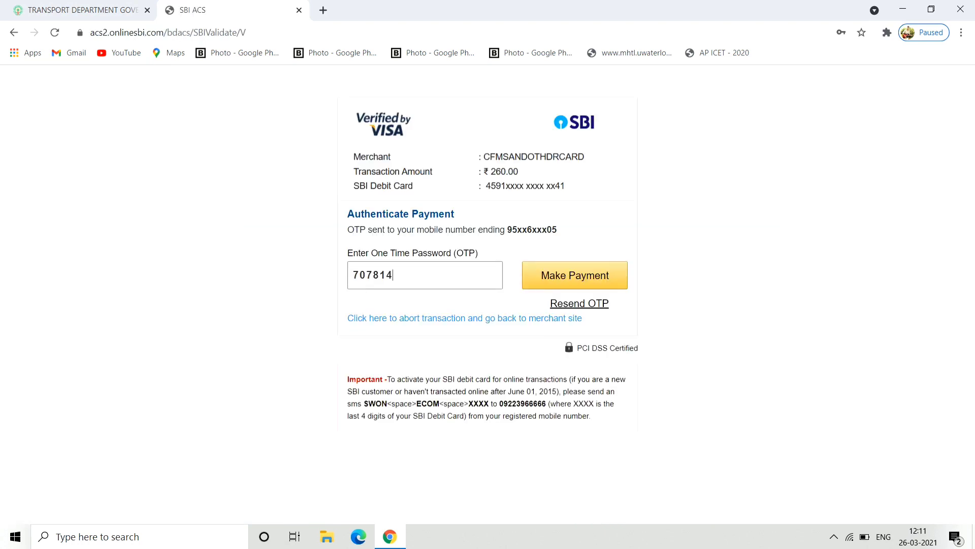
{"action": "key", "text": "Return"}
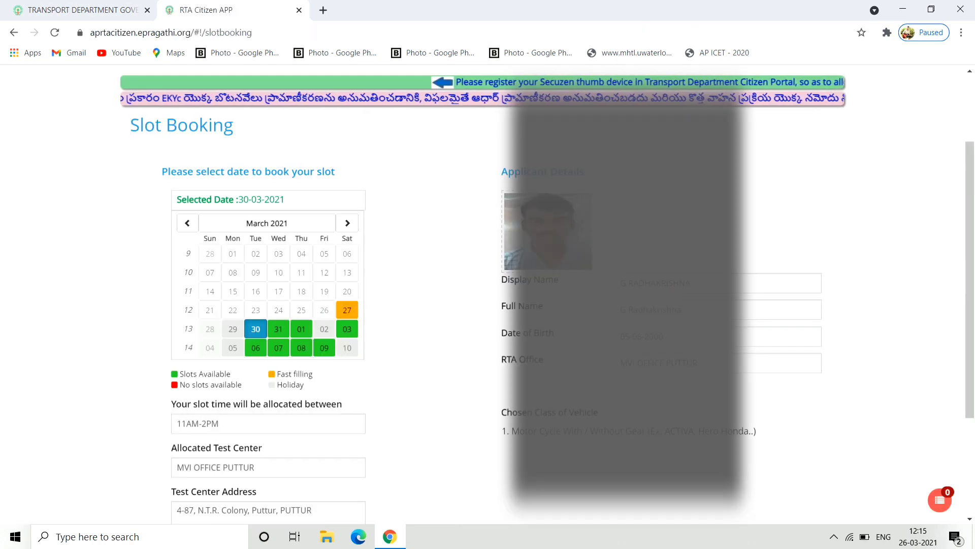
Submit the Slot Booking page to book the 30-03-2021 test at MVI OFFICE PUTTUR
{"action": "scroll", "coordinate": [487, 295], "scroll_direction": "down", "scroll_amount": 3}
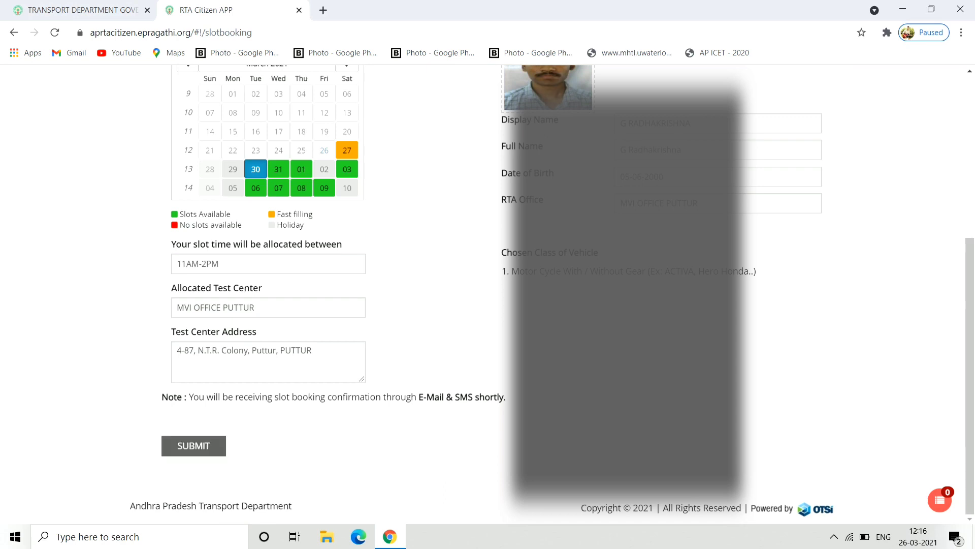
{"action": "left_click", "coordinate": [193, 445]}
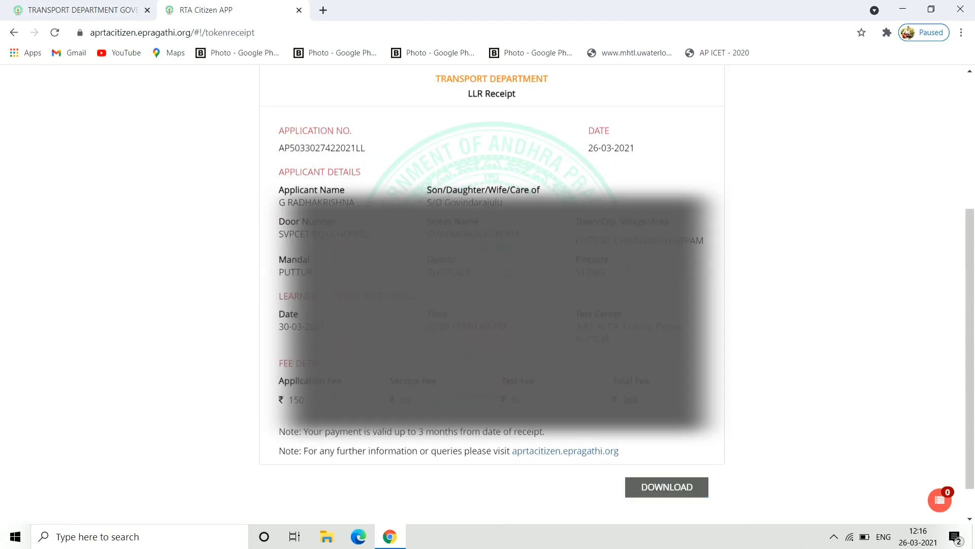
Download the LLR Fresh Acknowledgement receipt as a PDF
{"action": "left_click", "coordinate": [666, 487]}
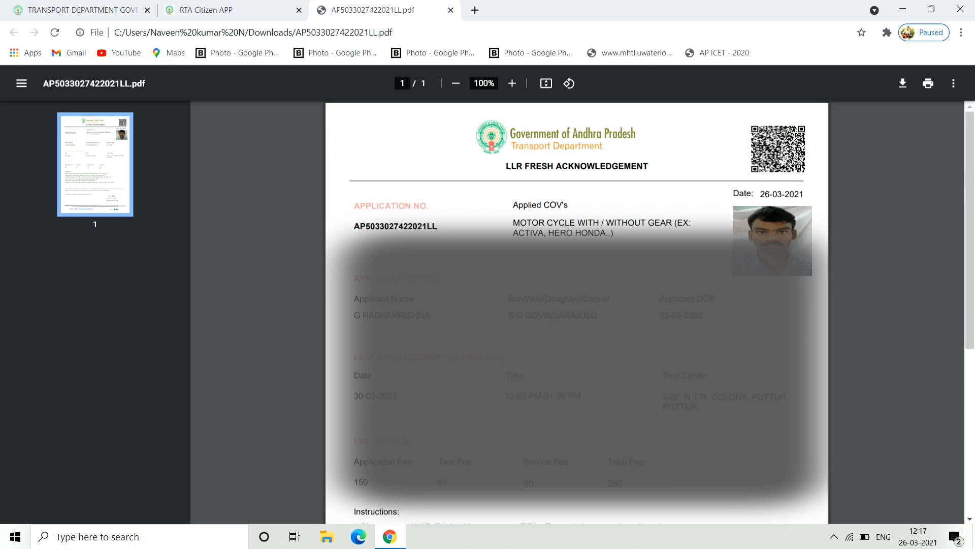
{"action": "scroll", "coordinate": [577, 312], "scroll_direction": "down", "scroll_amount": 6}
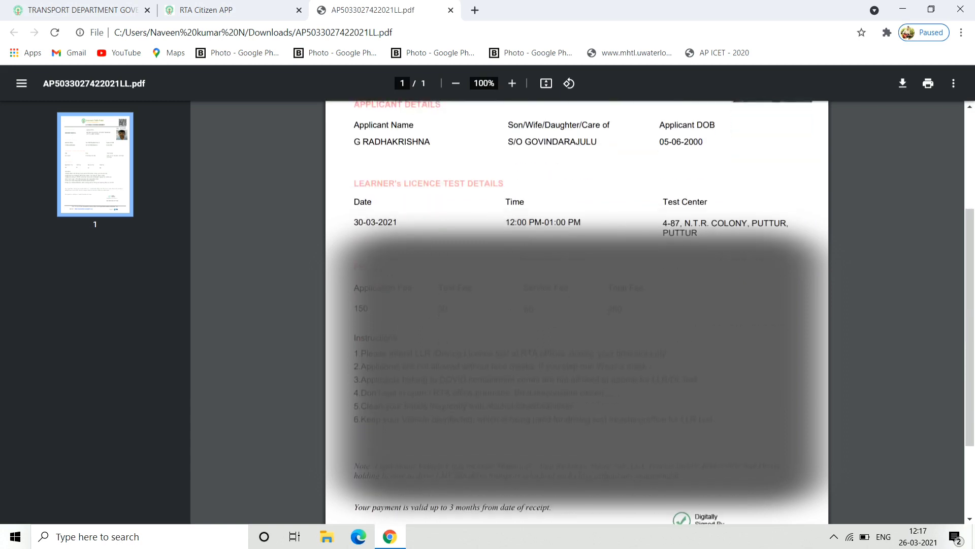